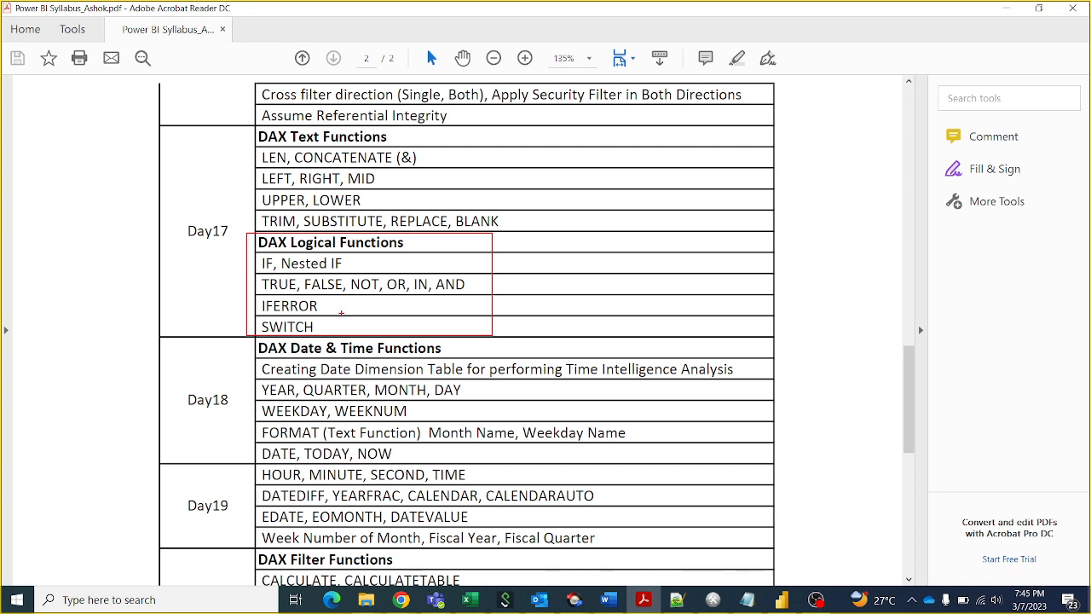
Switch to Power BI Desktop and add a table visual listing the Orders table's Quantity field without summarization, placed slightly lower on the page.
key("Escape")
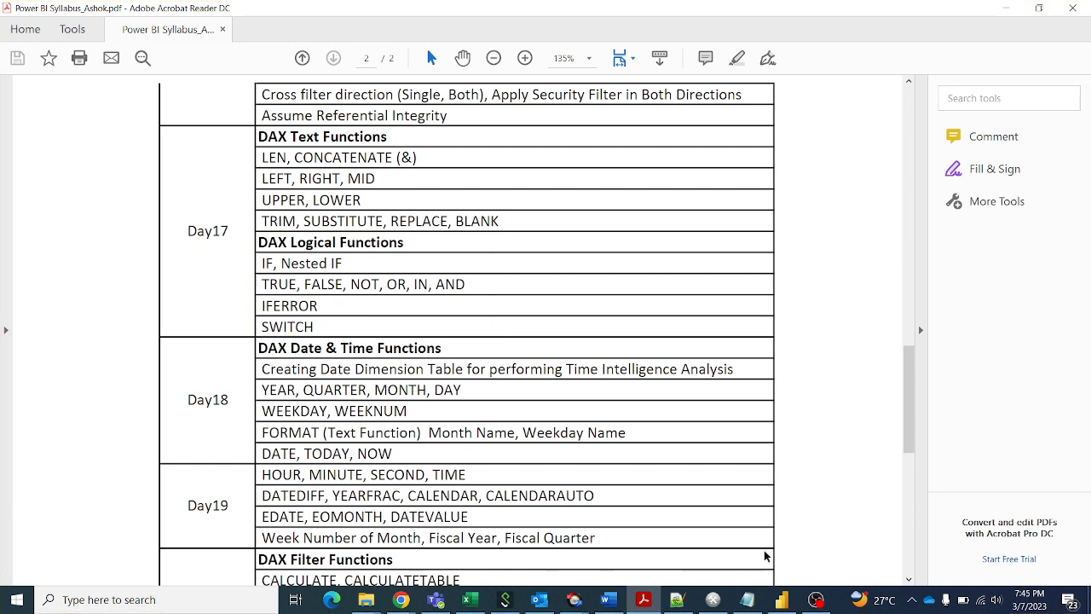
left_click(791, 599)
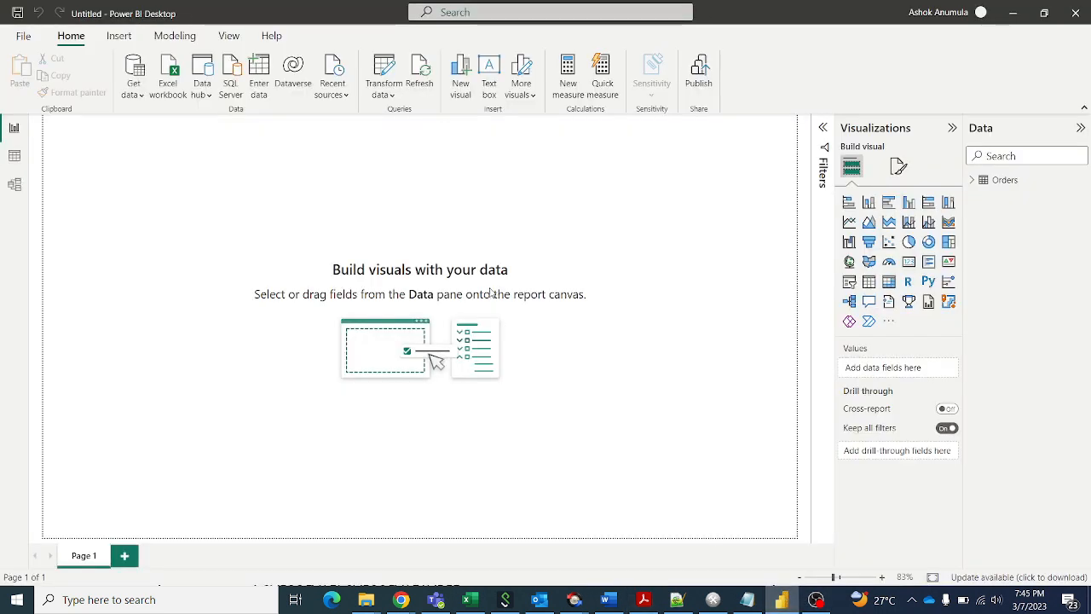
left_click(971, 180)
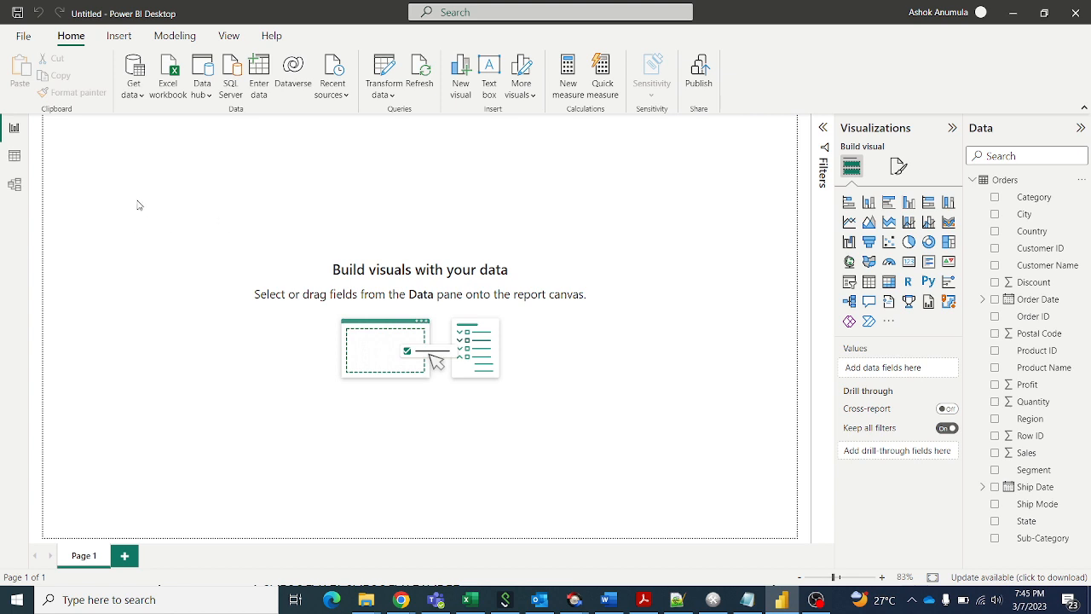
left_click(869, 282)
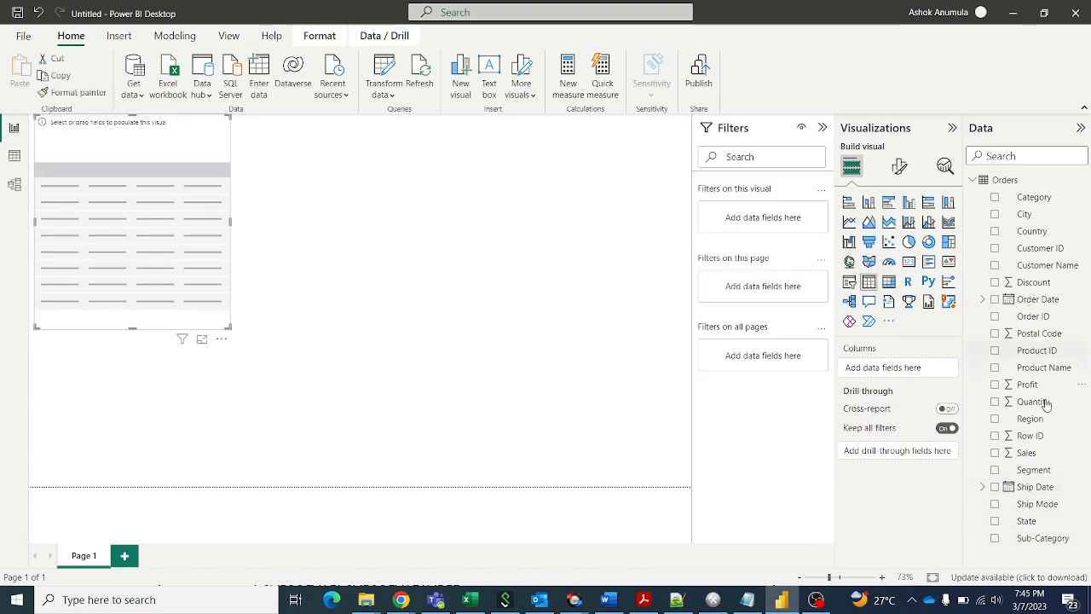
left_click(994, 402)
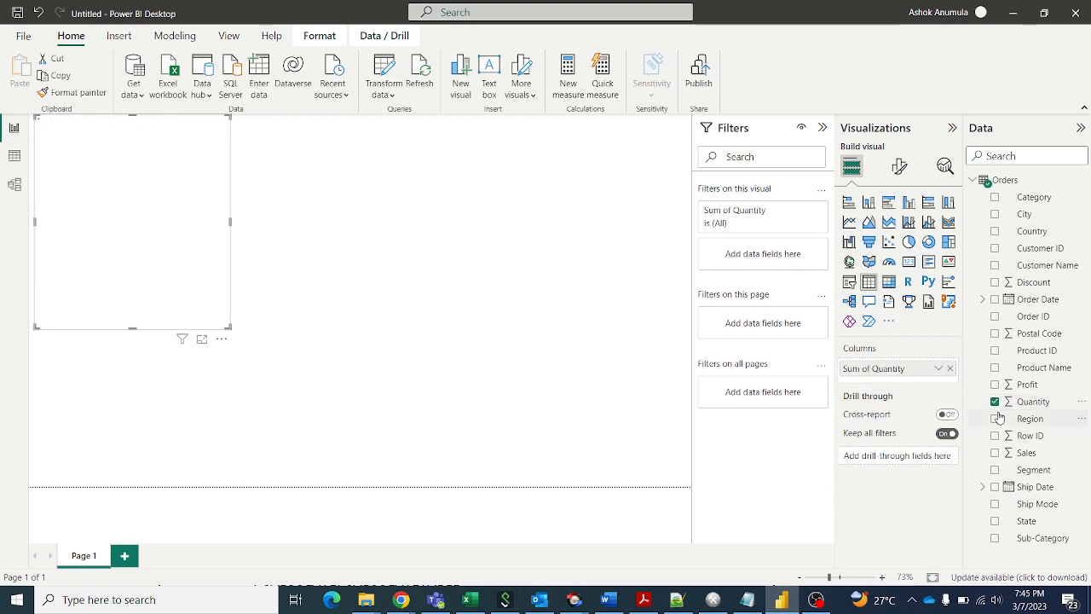
left_click(941, 371)
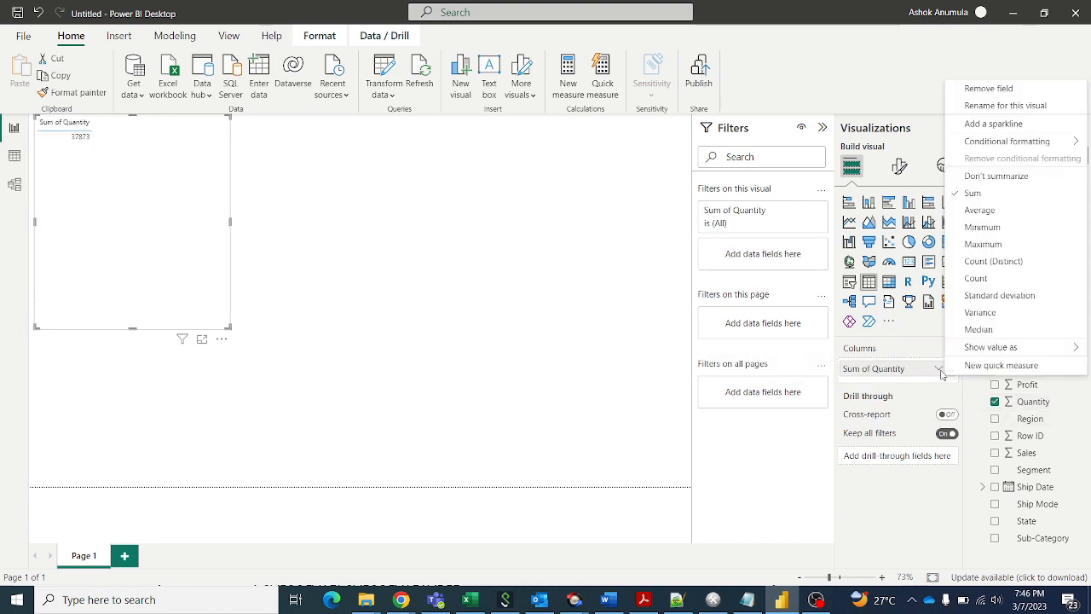
left_click(989, 178)
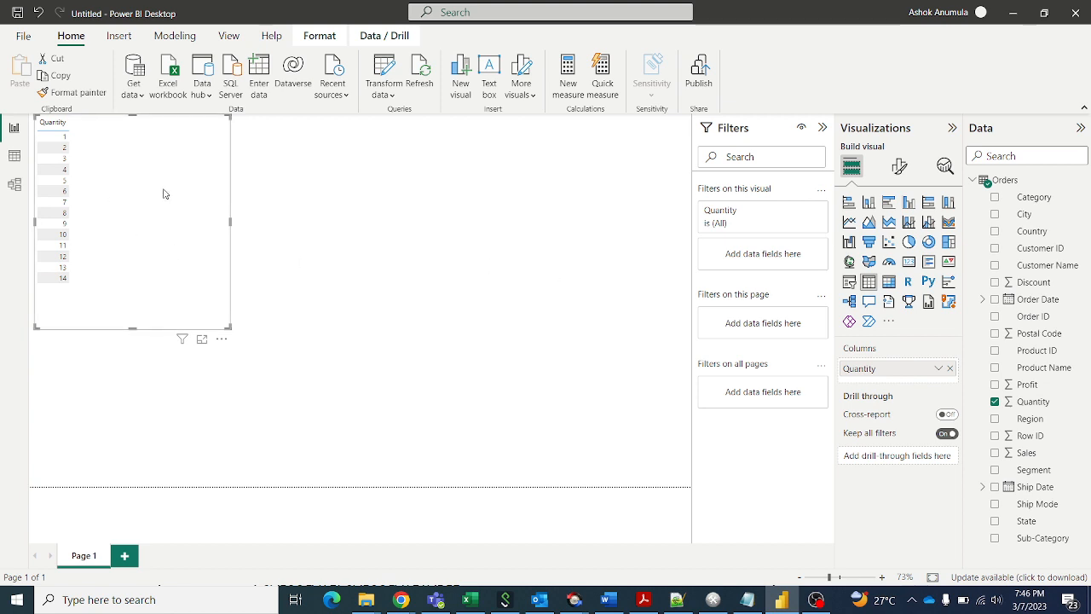
left_click_drag(162, 189, 172, 244)
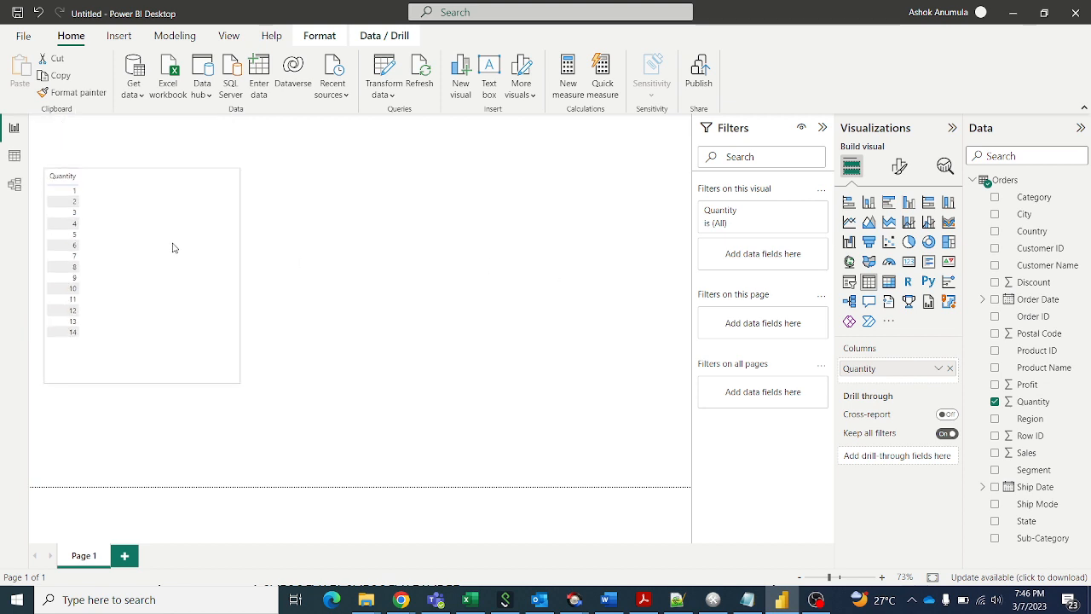
Customize the current theme's general text to a 14 pt font size and make the Quantity table taller to fit all rows.
left_click(229, 36)
left_click(338, 85)
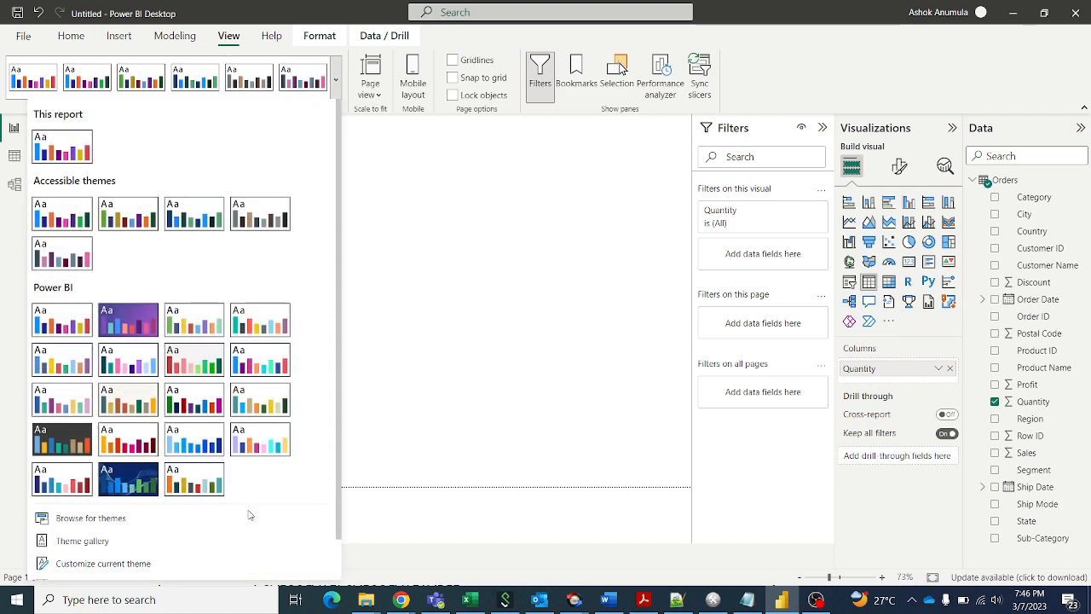
left_click(196, 571)
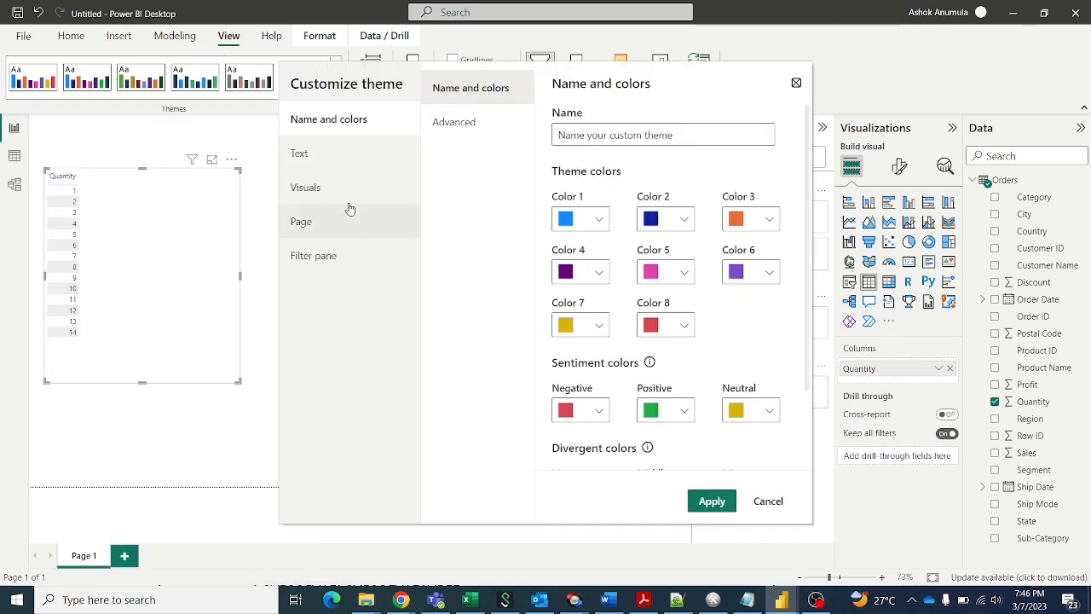
left_click(341, 155)
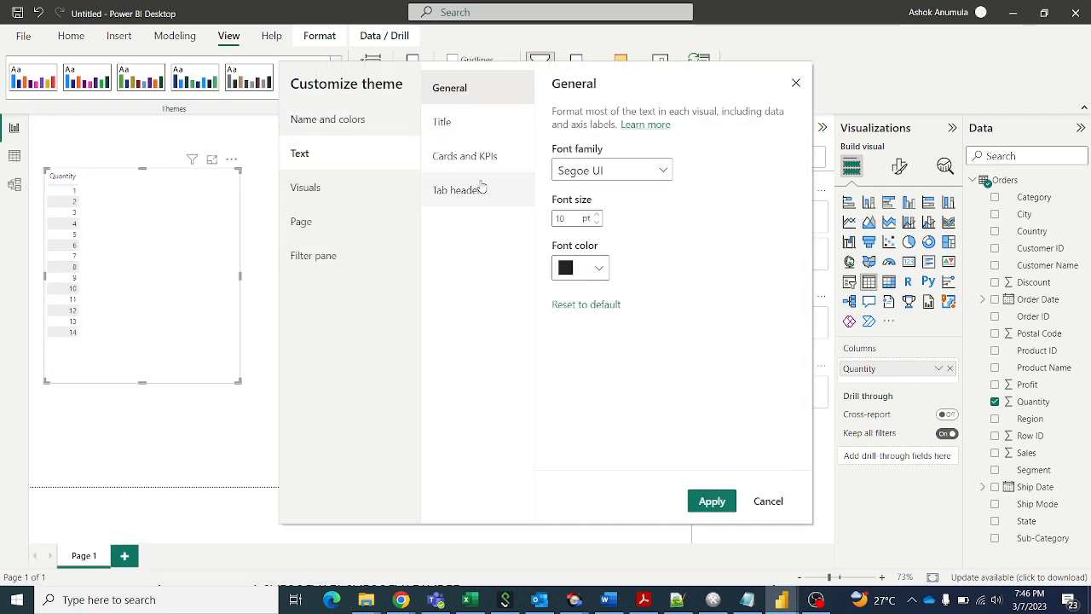
left_click(598, 215)
left_click(598, 216)
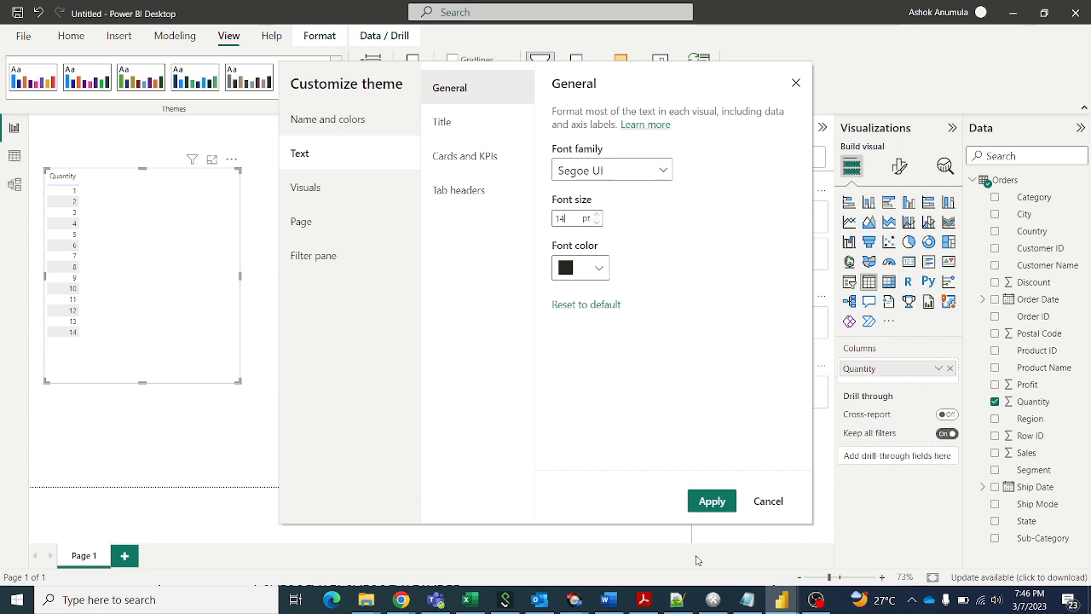
left_click(711, 502)
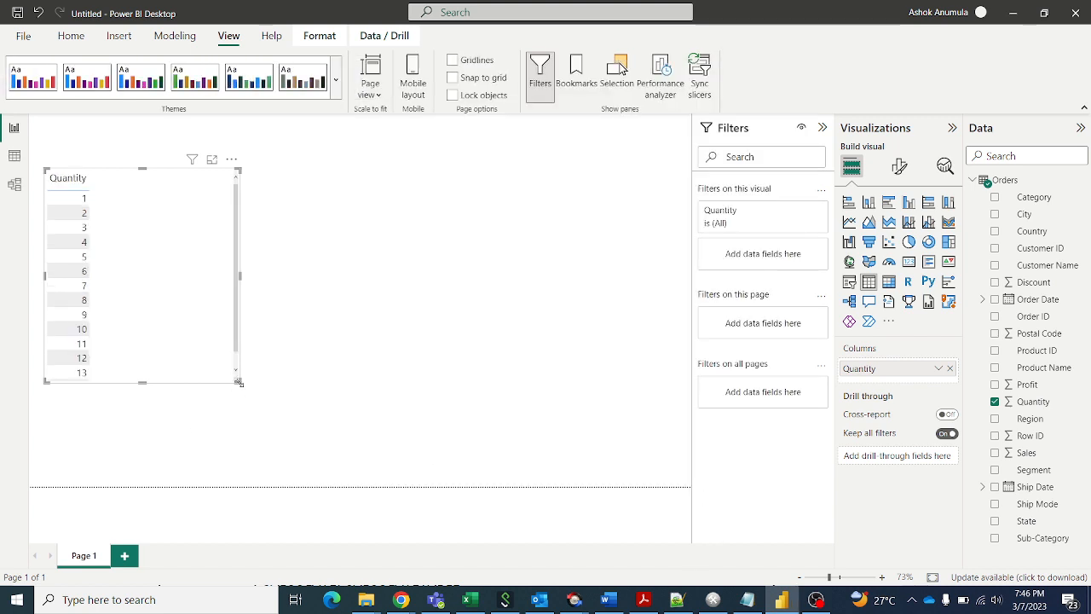
left_click_drag(243, 388, 235, 433)
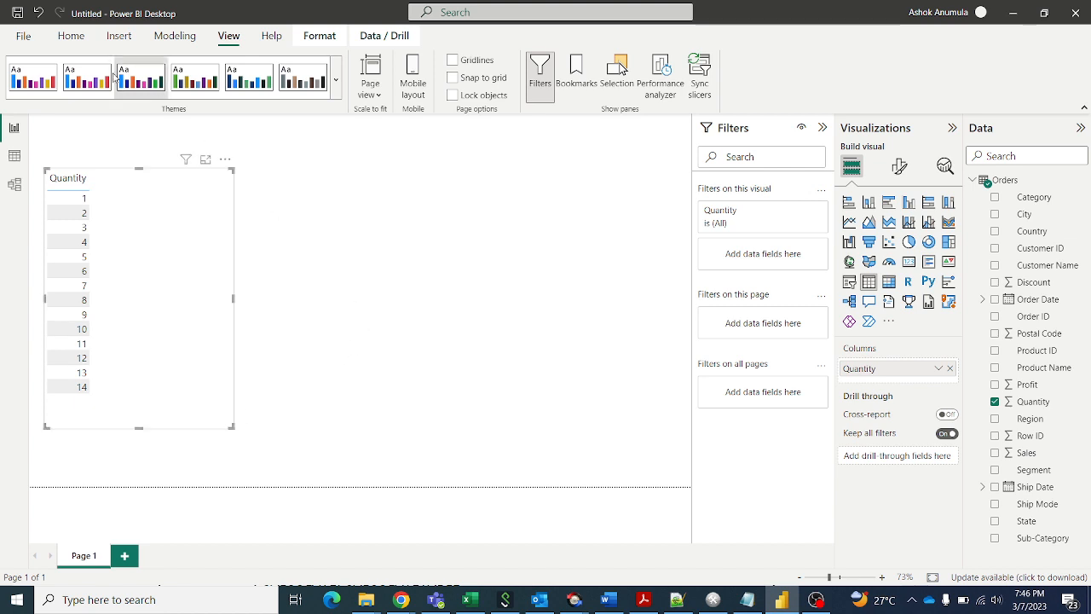
Start a new calculated column in the Orders table and name it Column_IF.
left_click(72, 36)
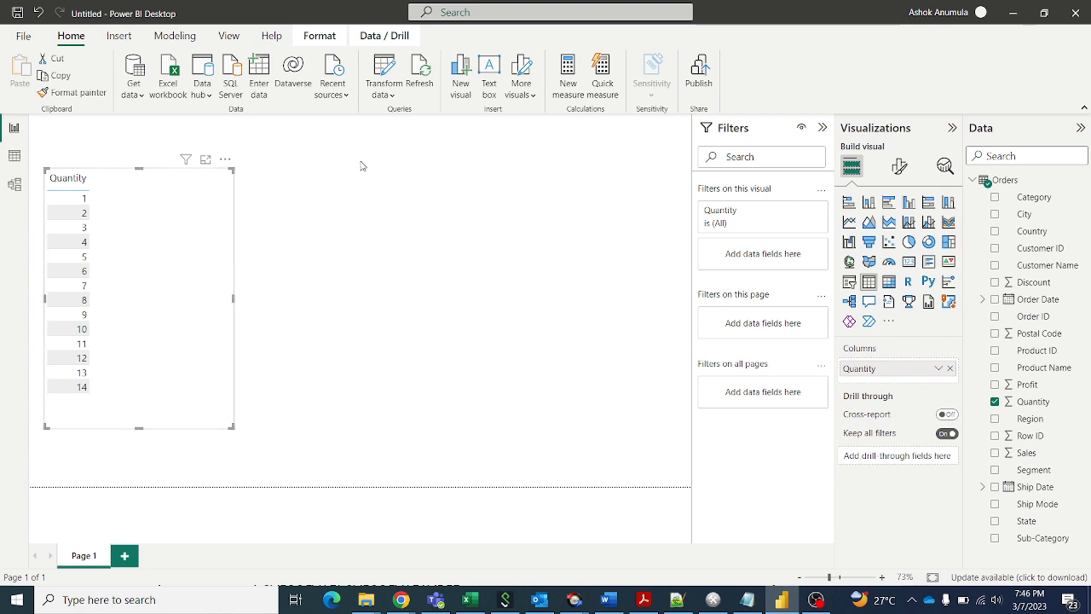
left_click(174, 36)
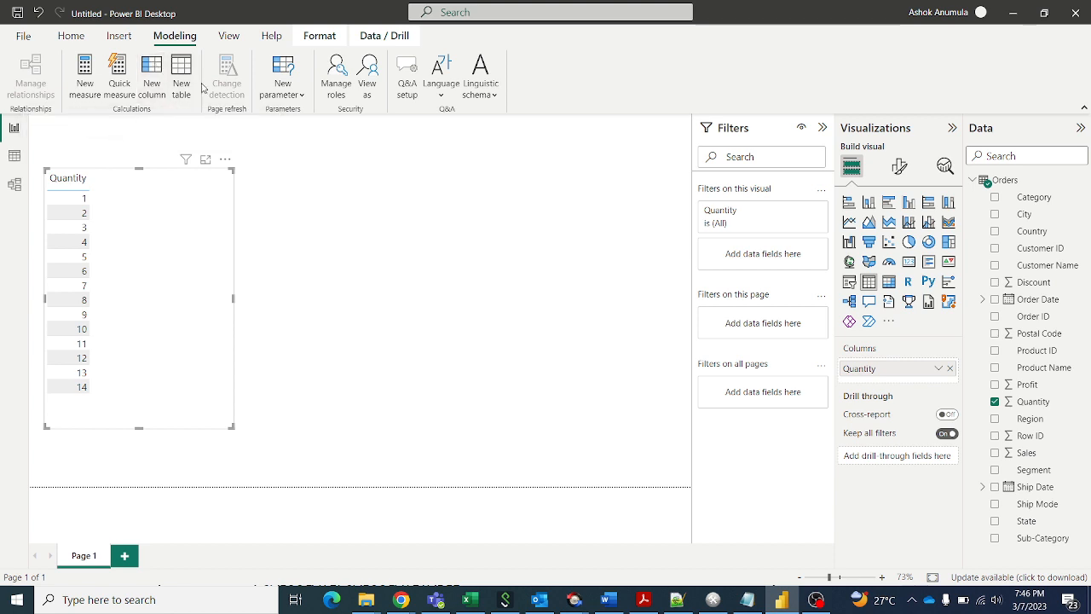
left_click(152, 86)
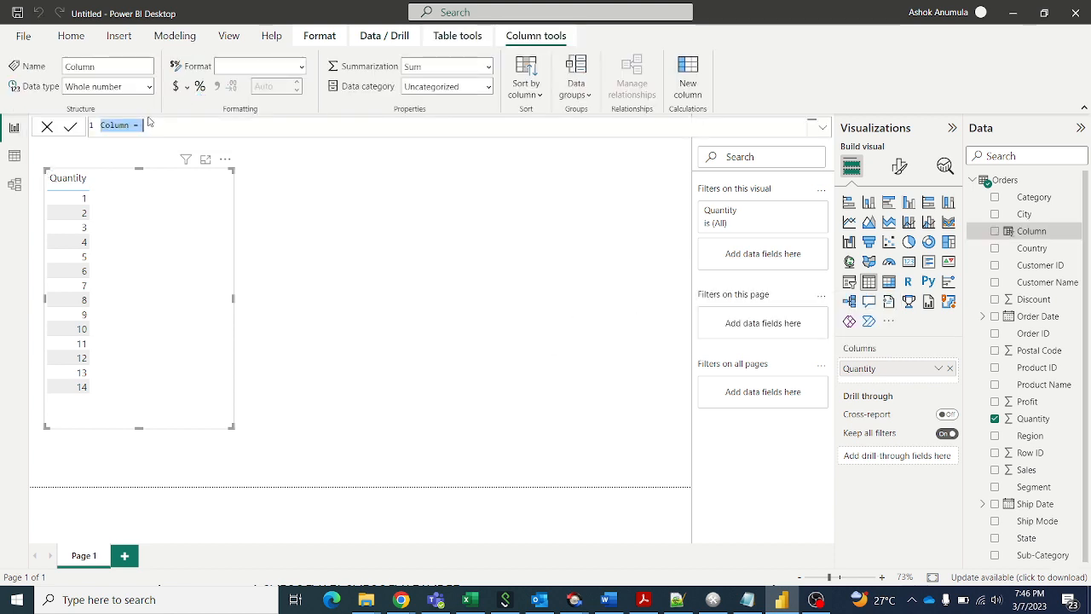
left_click(132, 125)
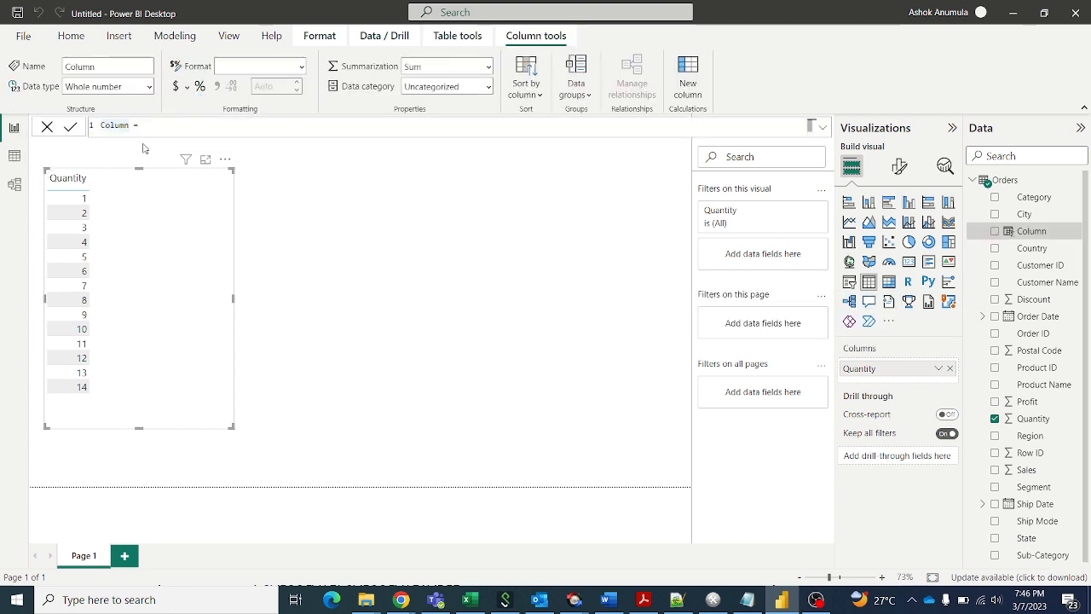
type("_IF = ")
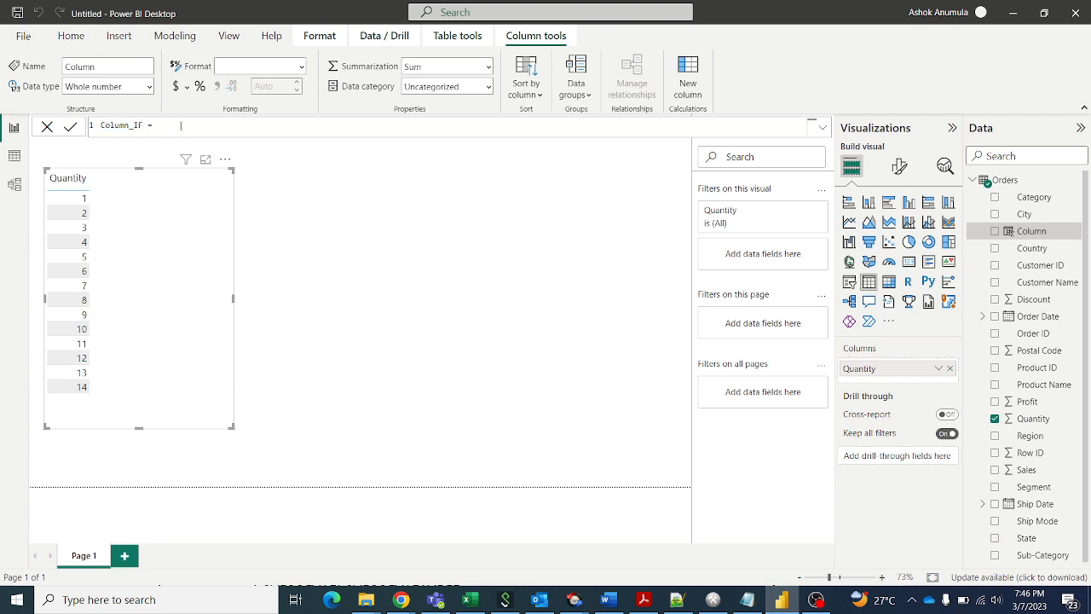
Write the column's formula as IF(MOD(Orders[Quantity], 2) = 0, "EVEN", "ODD").
type("IF")
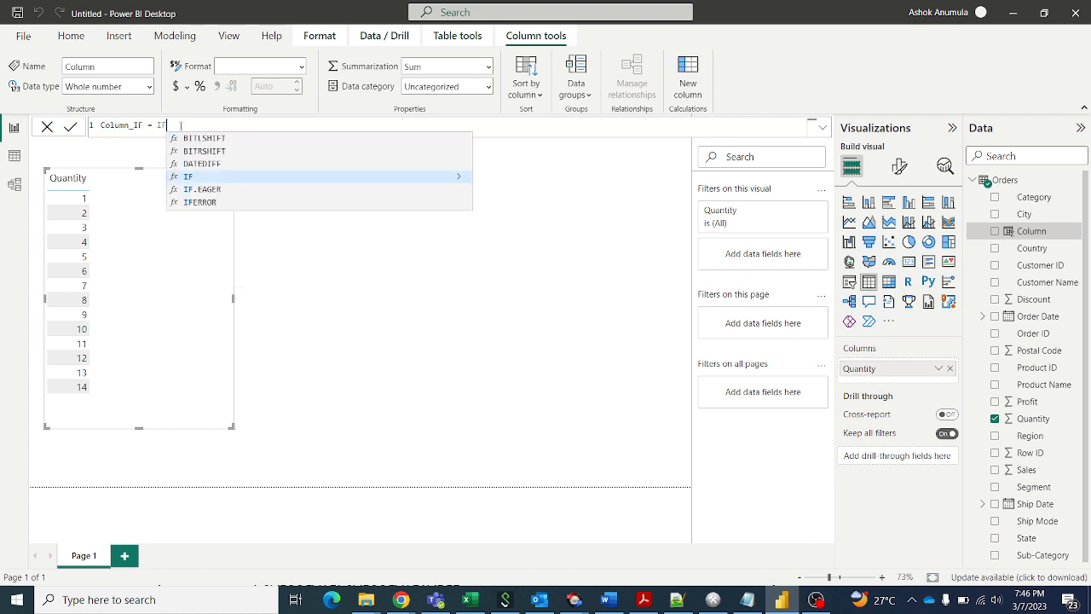
type("(")
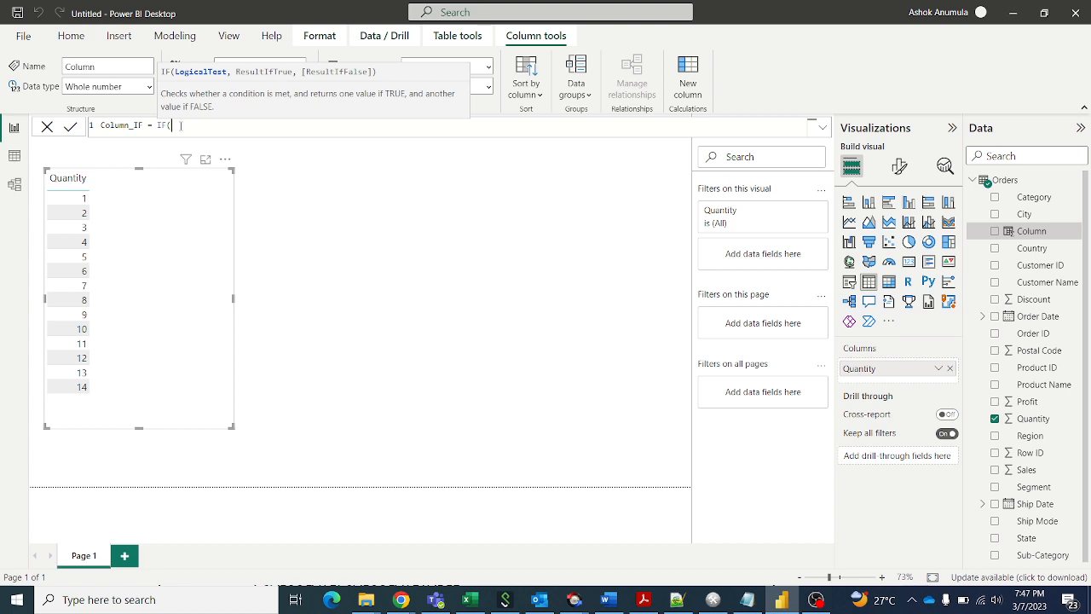
type("MO")
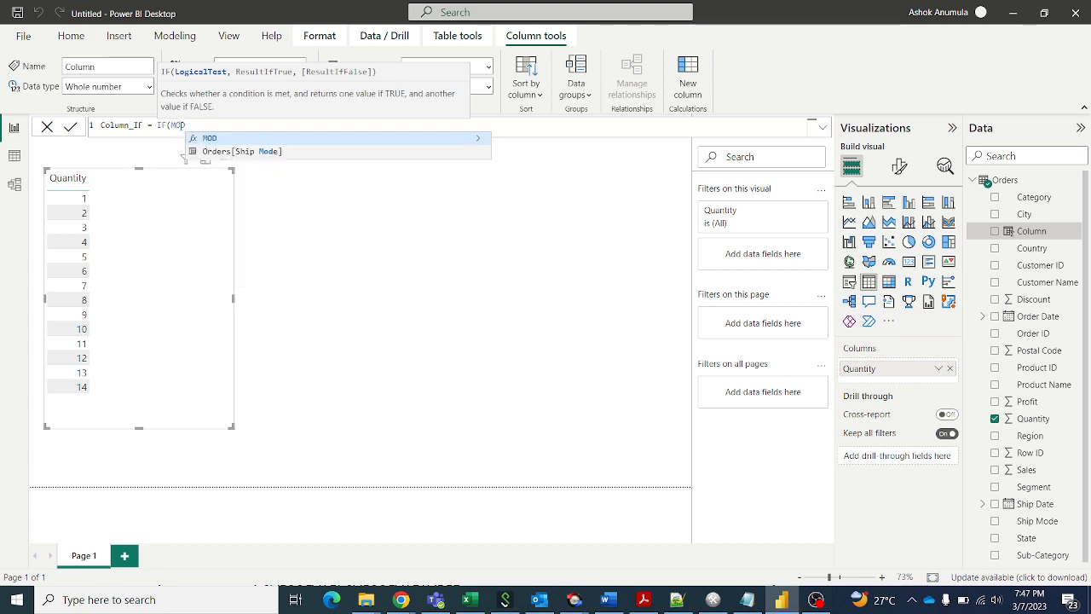
type("D(")
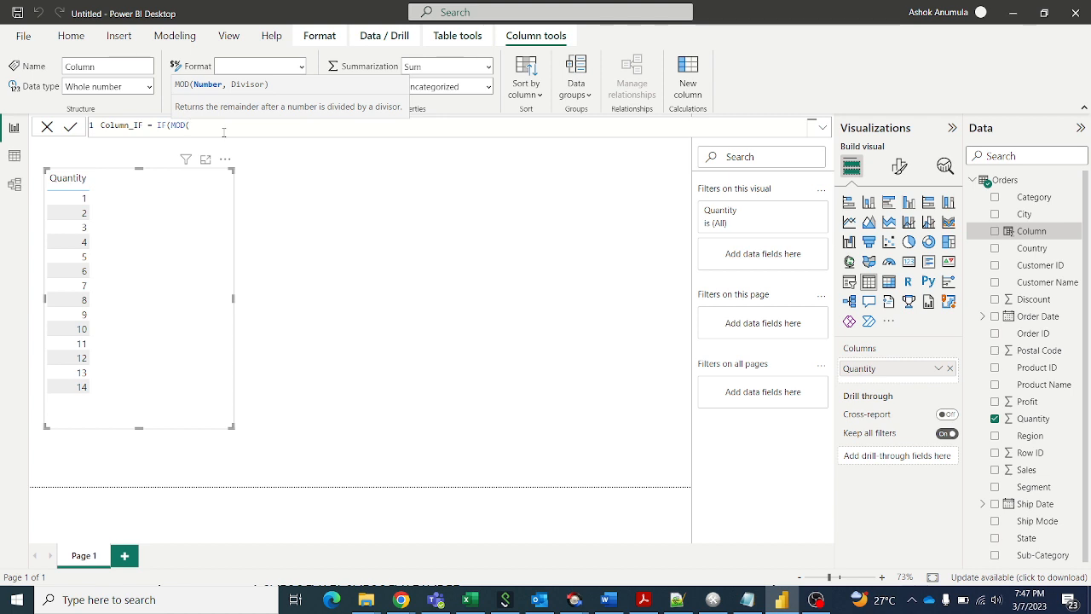
type("quan")
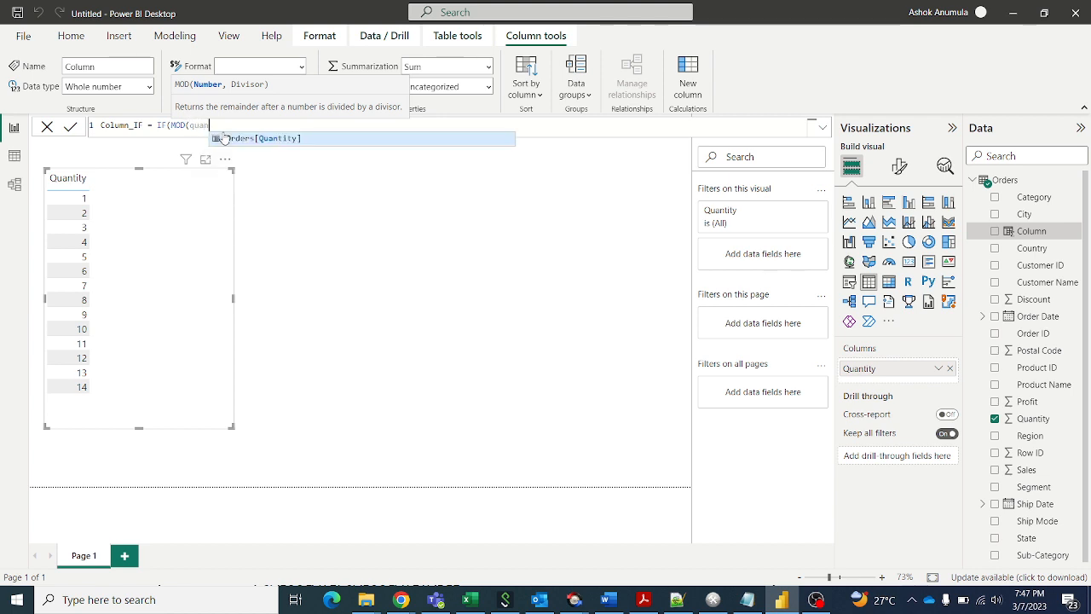
left_click(246, 139)
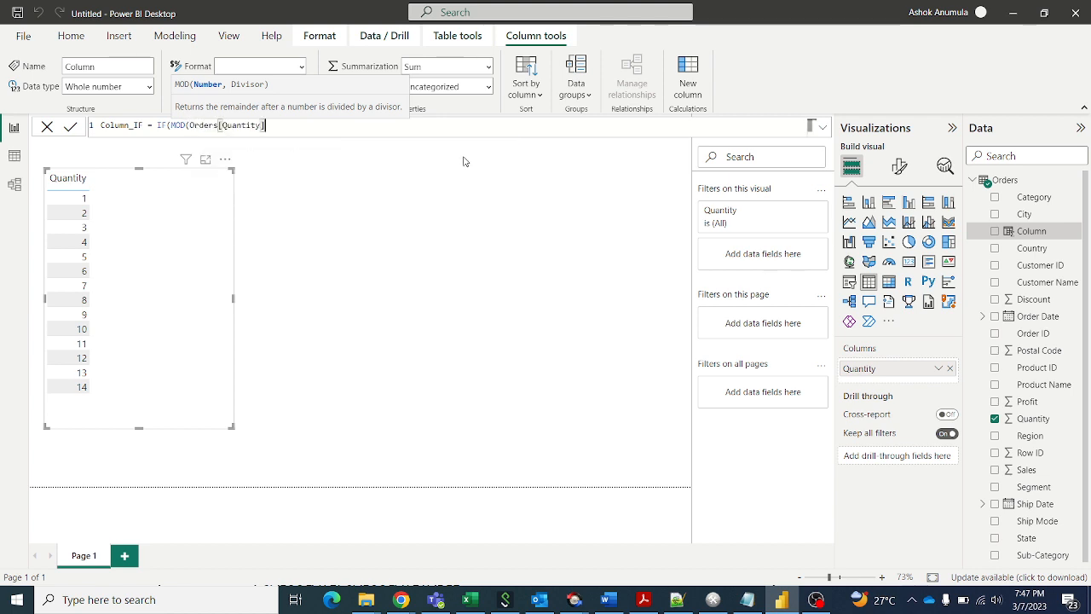
type(", 2)")
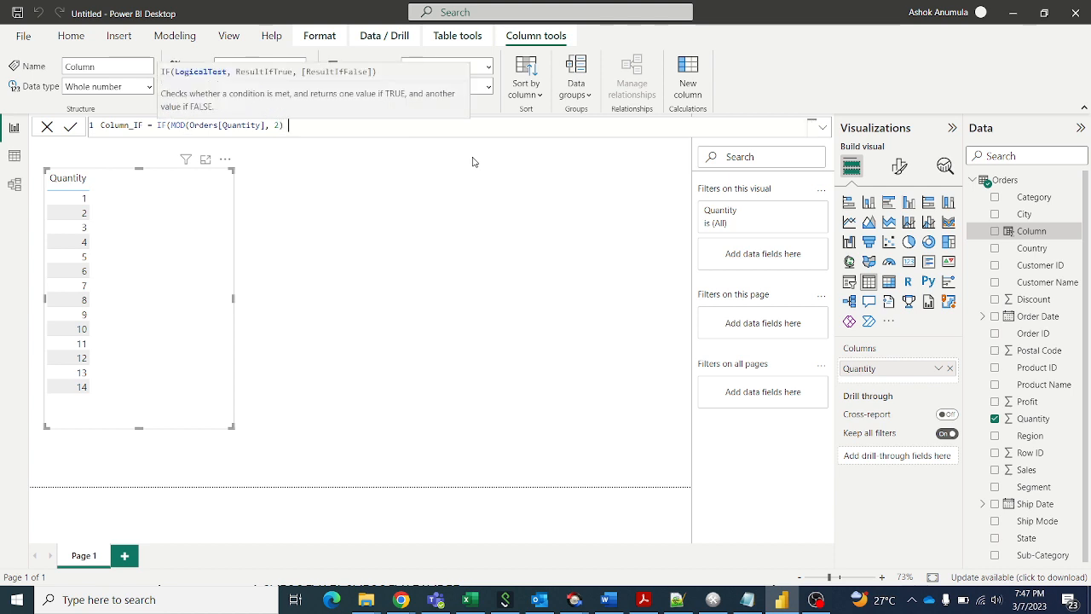
type(" = 0, \"EVEN\", \"ODD")
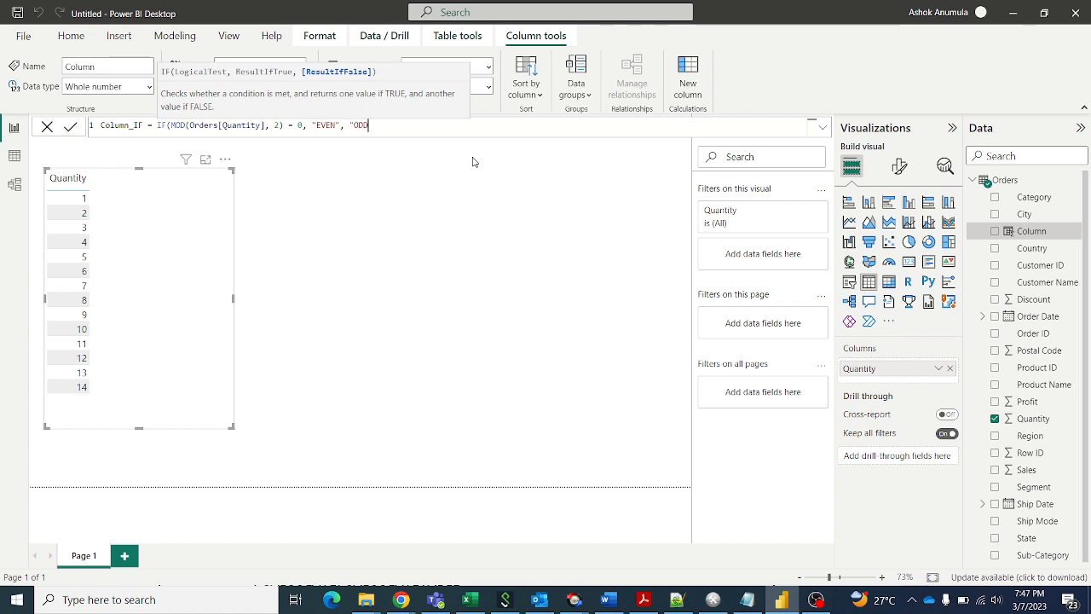
type("\")")
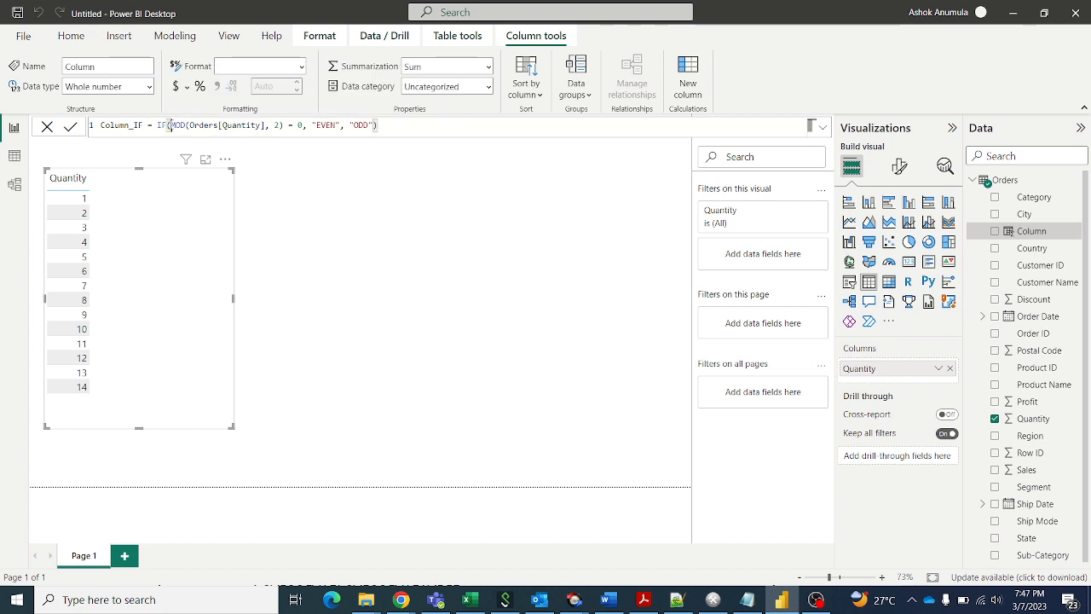
left_click_drag(170, 125, 303, 127)
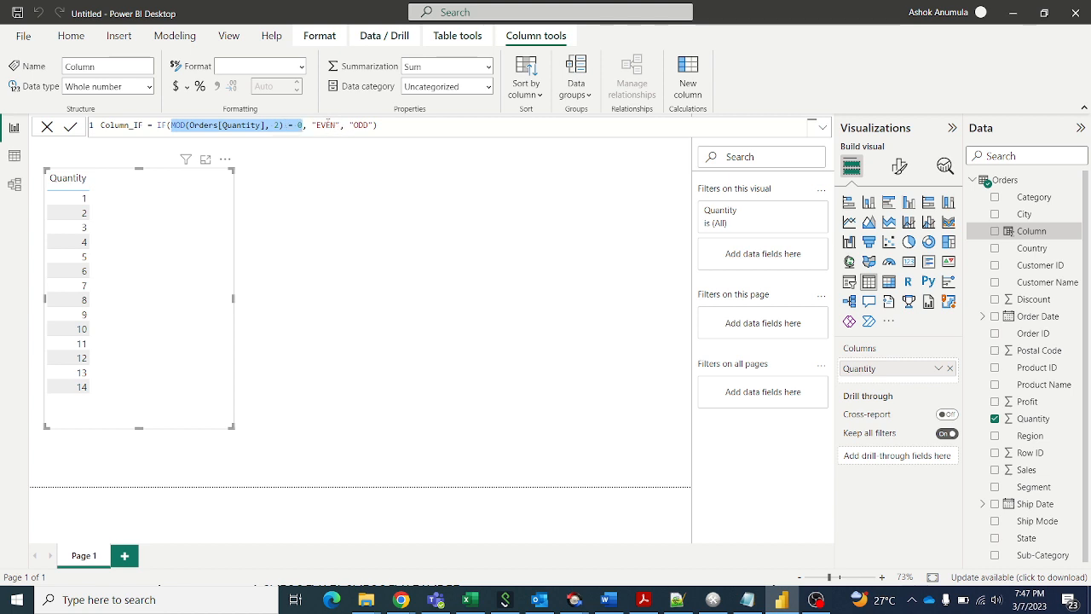
left_click_drag(313, 125, 375, 125)
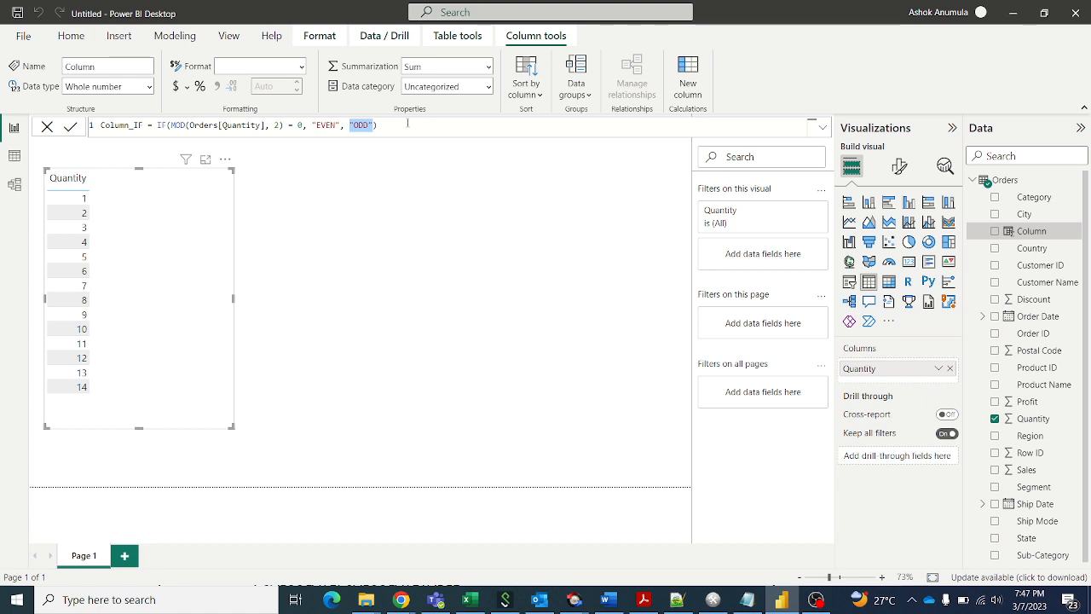
left_click(409, 125)
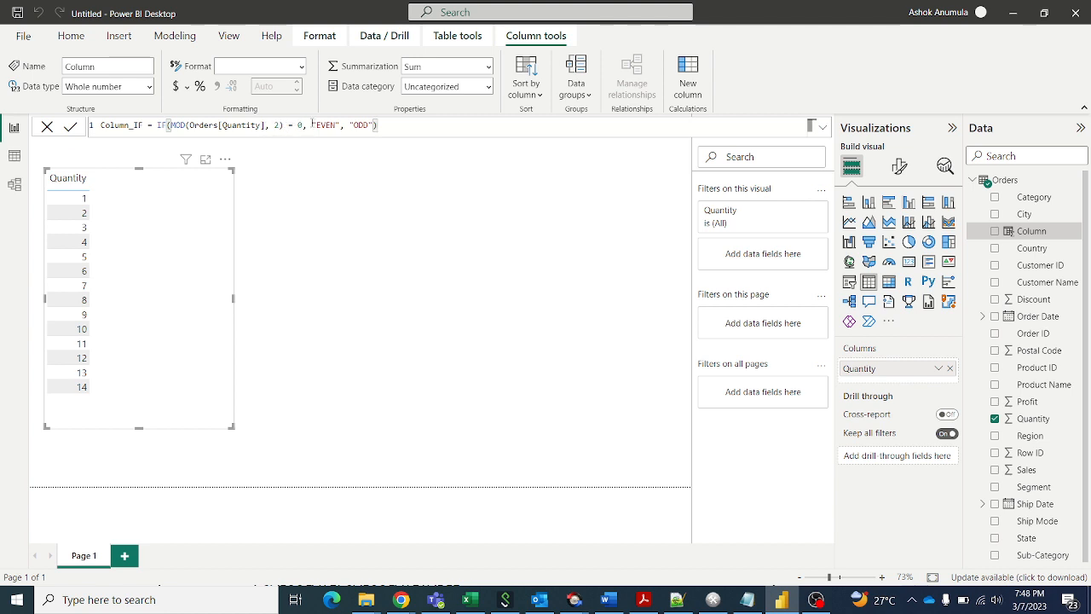
left_click_drag(312, 124, 337, 125)
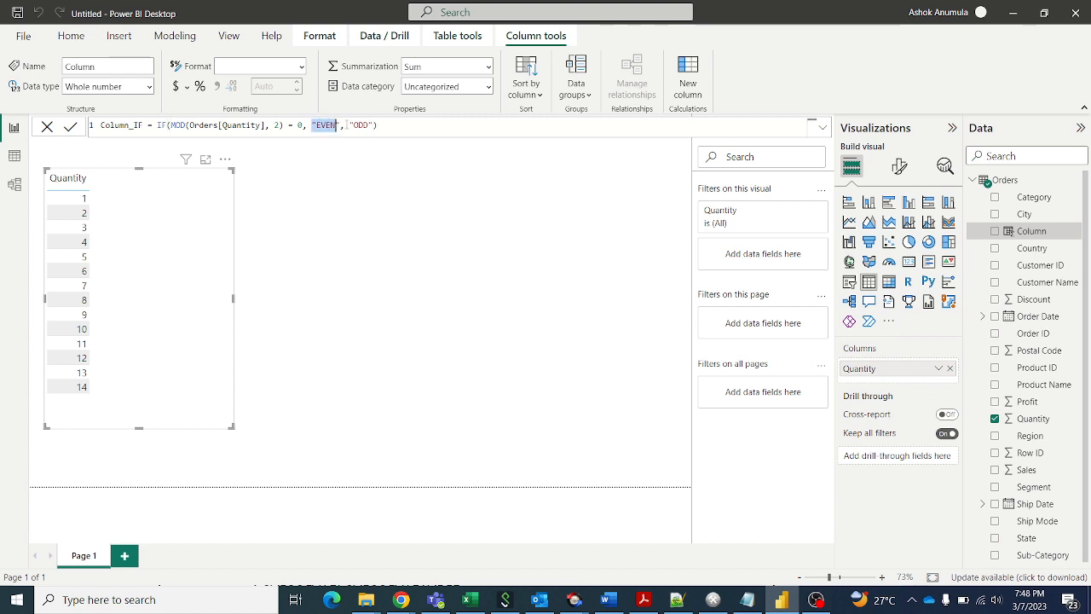
Commit the Column_IF formula and add the column to the table visual beside Quantity.
left_click(70, 126)
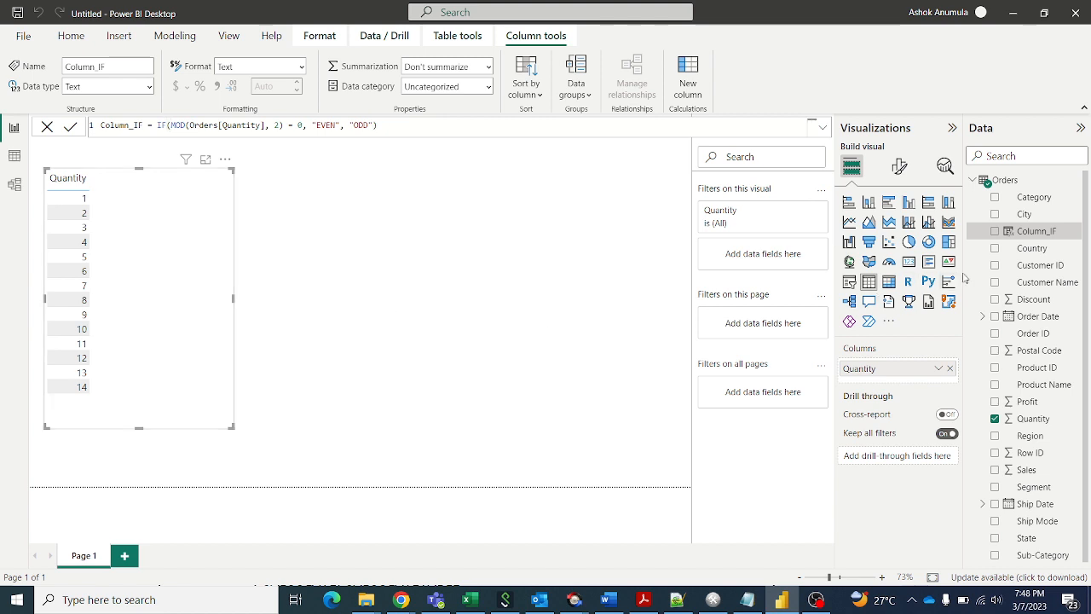
left_click(994, 232)
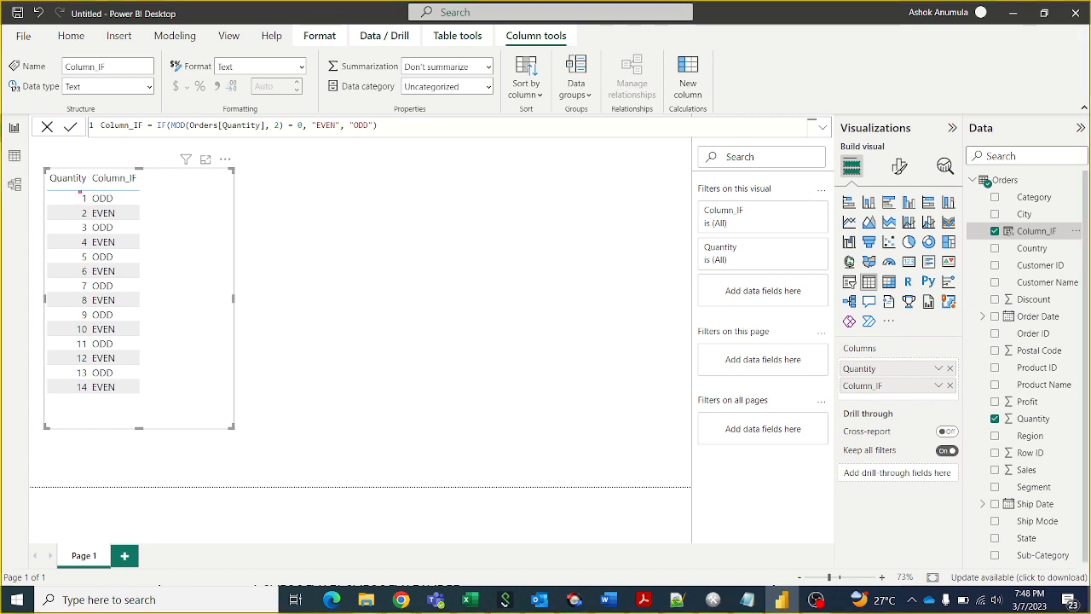
mouse_move(79, 193)
left_mouse_down()
mouse_move(115, 203)
mouse_move(122, 231)
mouse_move(87, 258)
mouse_move(126, 262)
left_mouse_up()
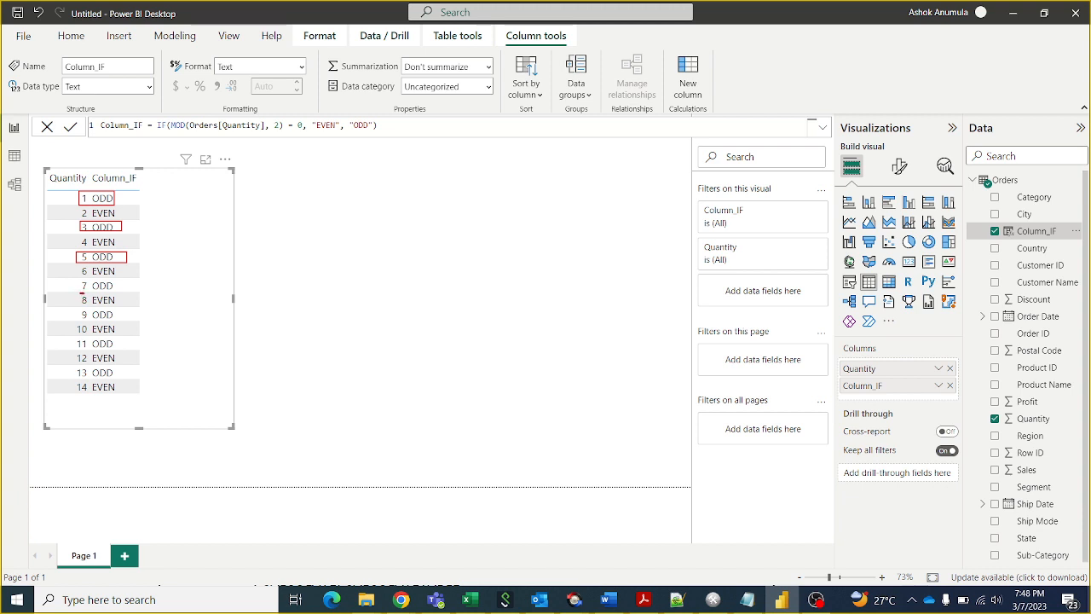
Review the odd and even rows in the table against the condition and the two results in the Column_IF formula.
mouse_move(80, 294)
left_mouse_down()
mouse_move(129, 307)
mouse_move(112, 336)
mouse_move(127, 337)
left_mouse_up()
left_click_drag(72, 381, 130, 396)
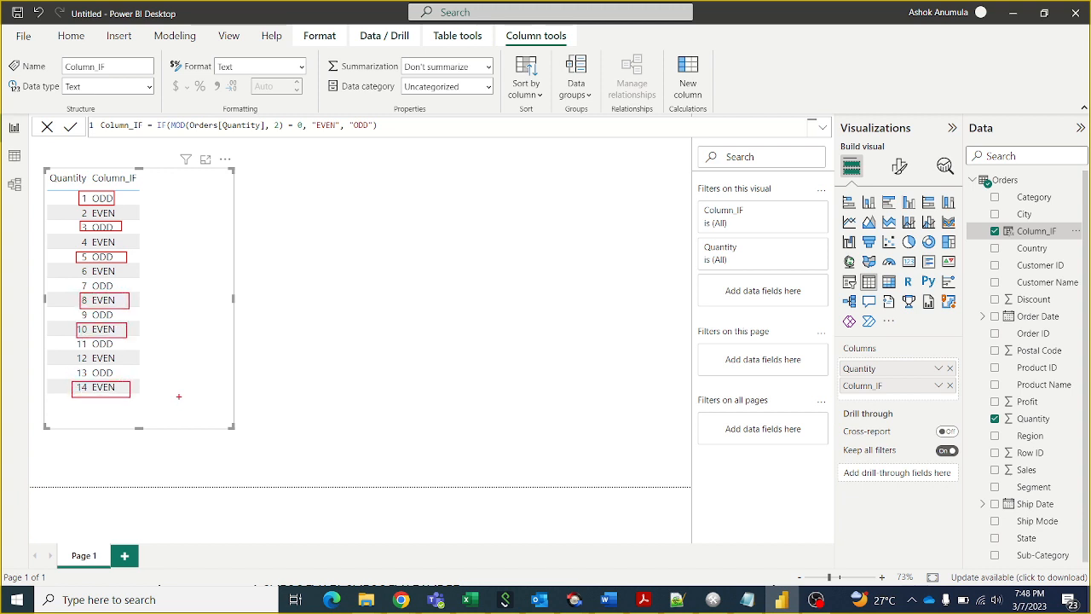
key("Escape")
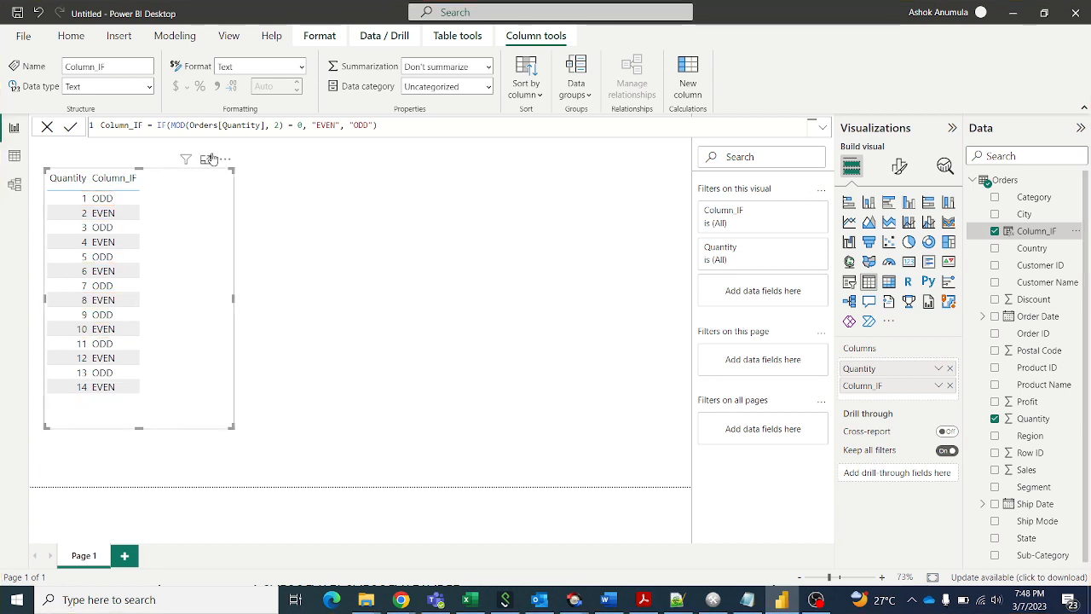
left_click(172, 124)
mouse_move(172, 124)
left_mouse_down()
mouse_move(302, 125)
mouse_move(171, 125)
left_mouse_up()
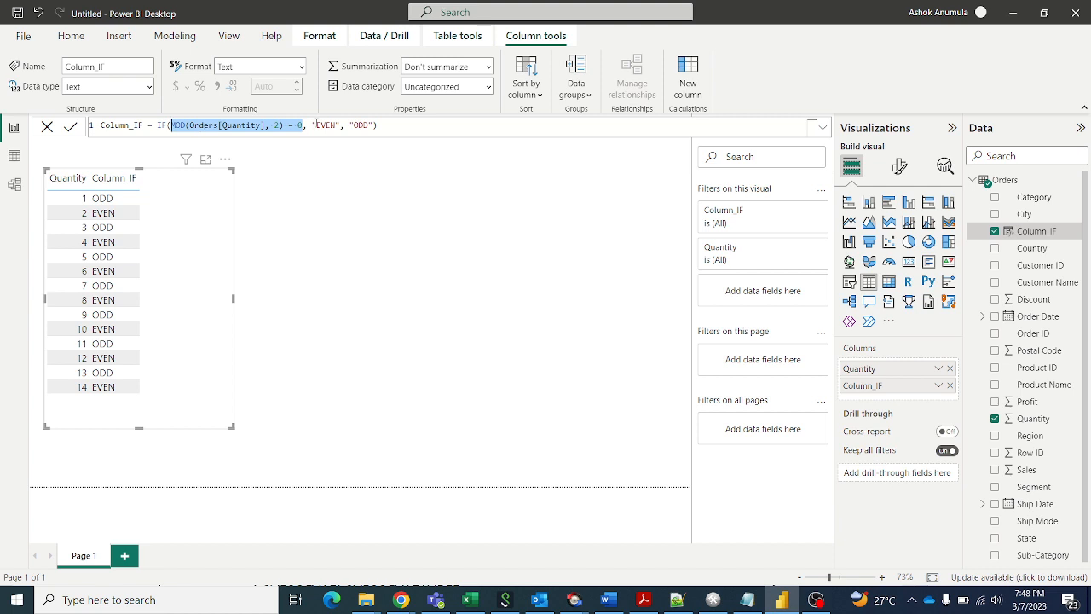
left_click_drag(312, 126, 376, 125)
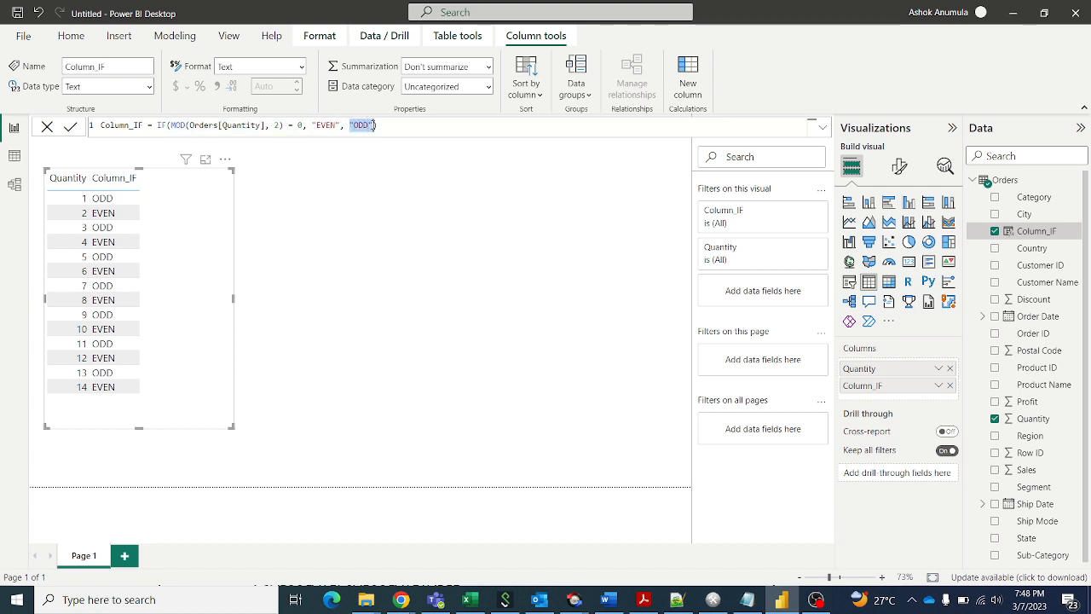
left_click(384, 192)
Add a new report page and place a table visual on it, made taller to hold more rows.
left_click(126, 556)
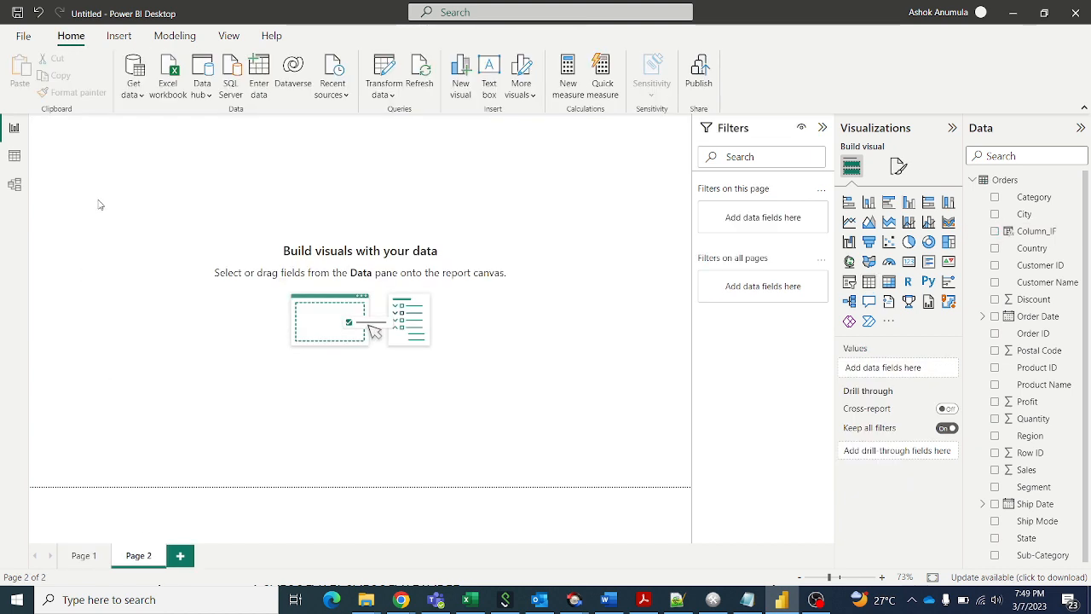
left_click(869, 282)
left_click_drag(178, 256, 206, 372)
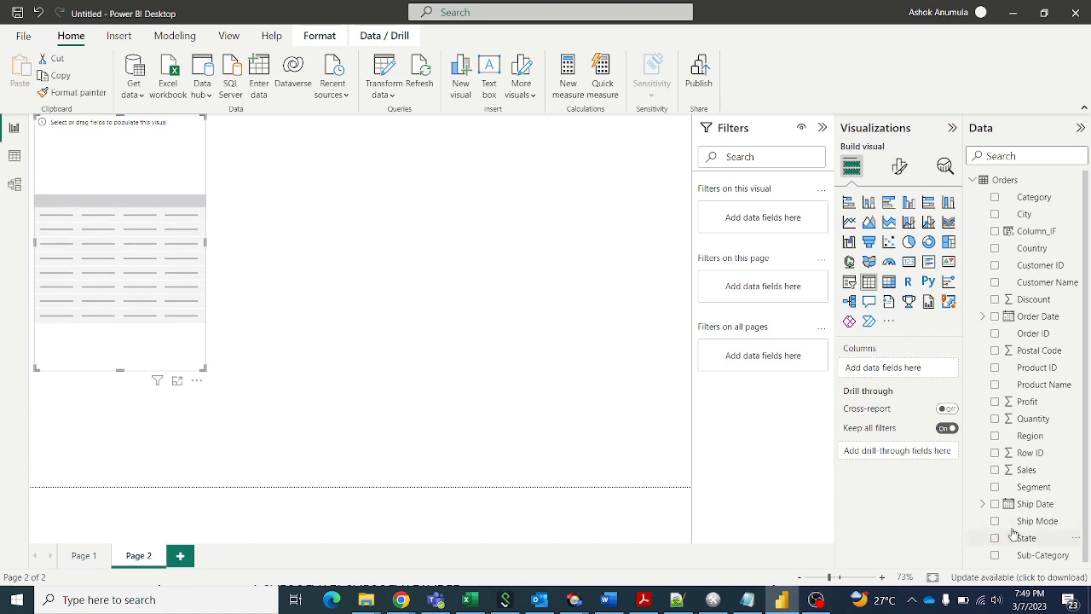
Add Quantity to the table as unsummarized values and move the table slightly down on the page.
left_click(994, 419)
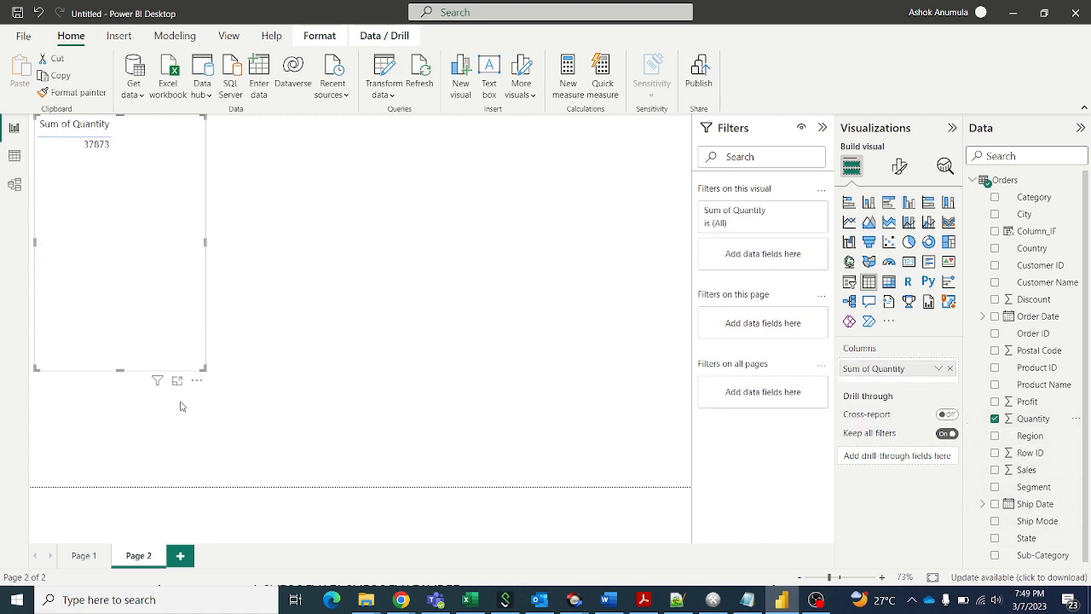
left_click(939, 368)
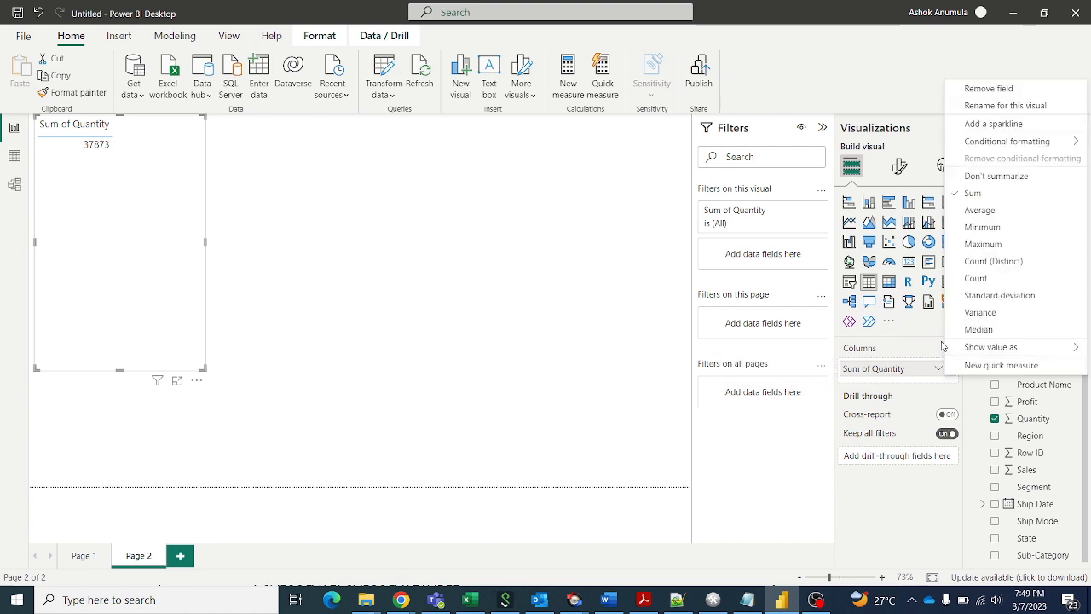
left_click(975, 179)
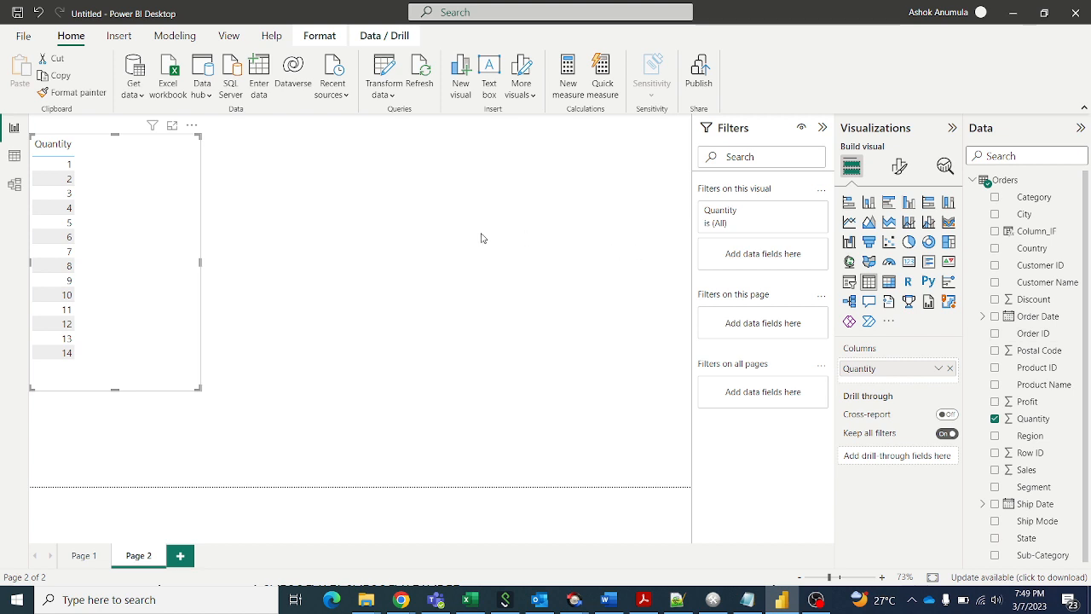
left_click_drag(162, 203, 164, 213)
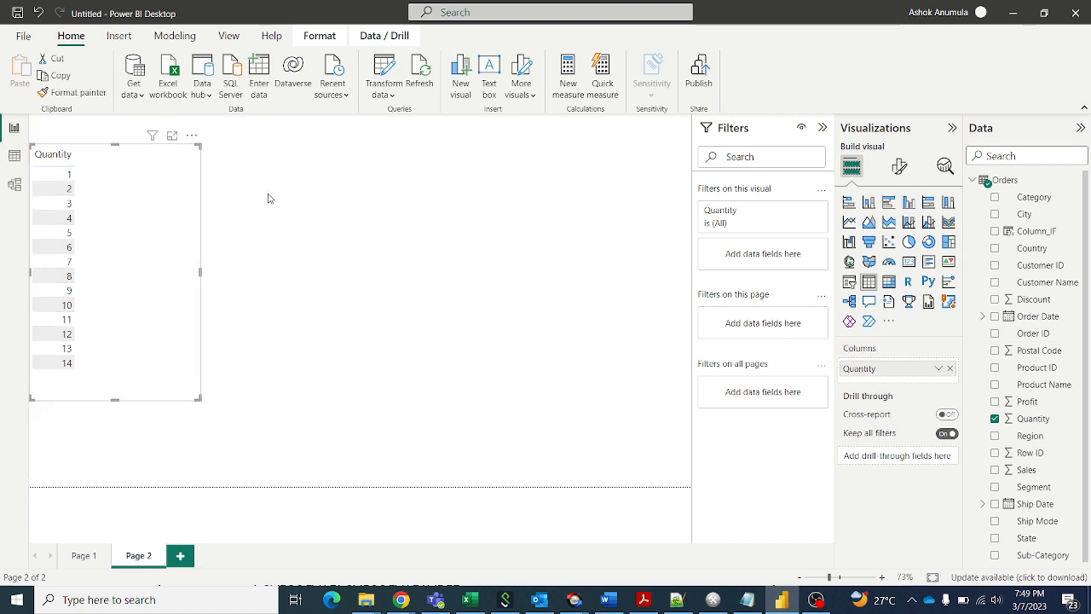
Start a new calculated column named Column_OR in the Orders table and open its formula with an IF function.
left_click(177, 37)
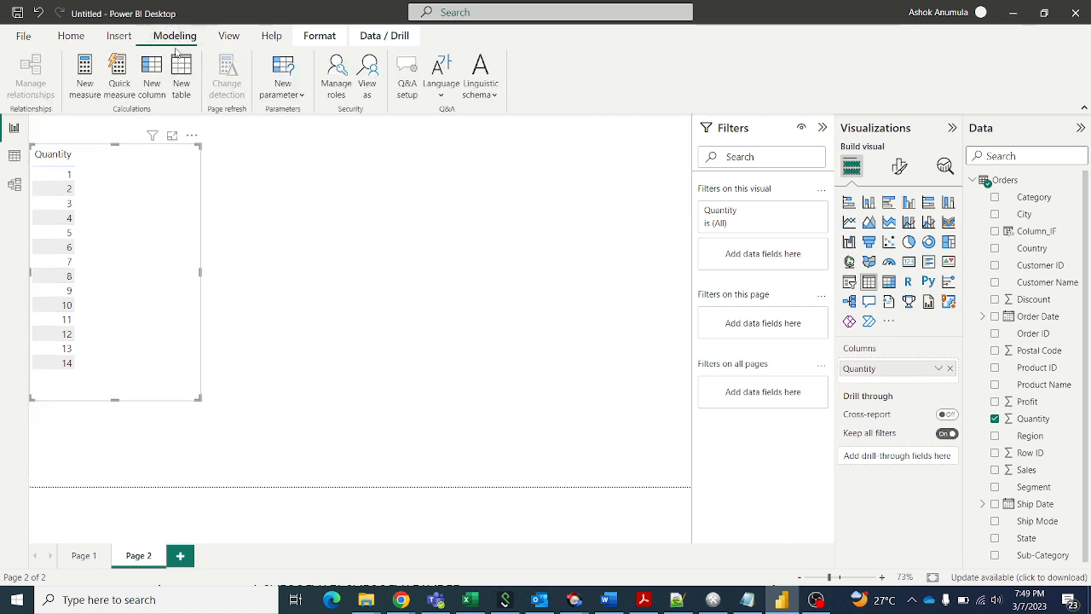
left_click(156, 96)
left_click(135, 126)
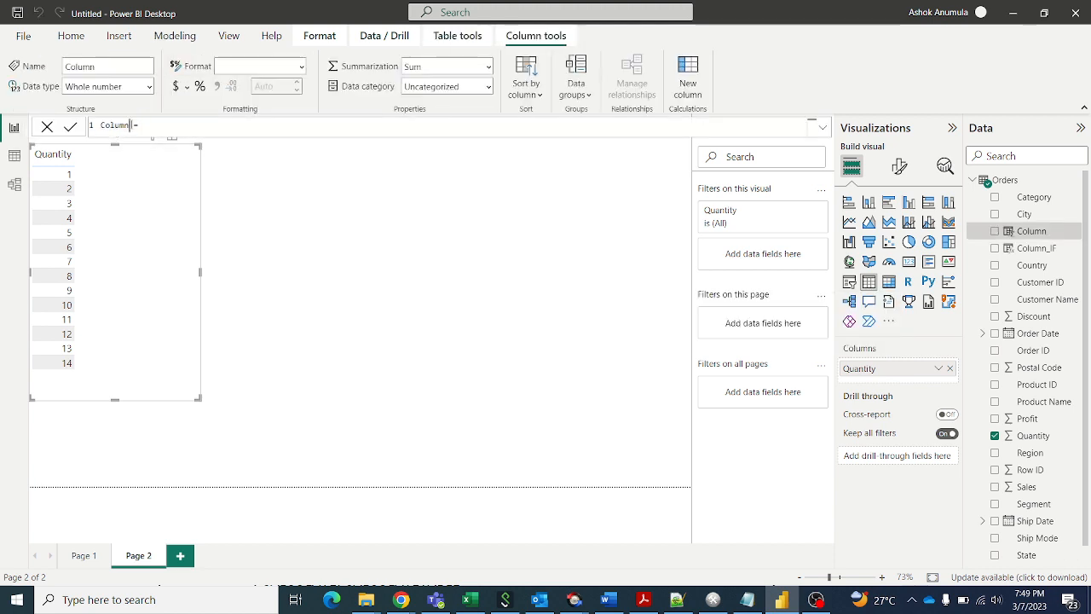
type("_OR = IF(")
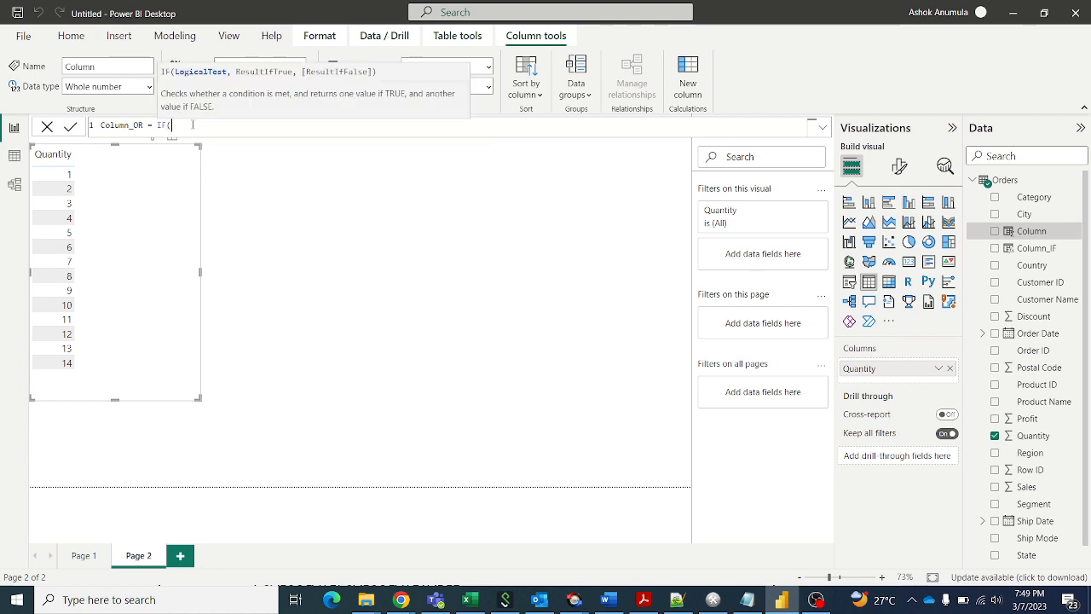
Write the IF function's logical test as MOD(Orders[Quantity],2)=0, followed by a comma.
type("MOD")
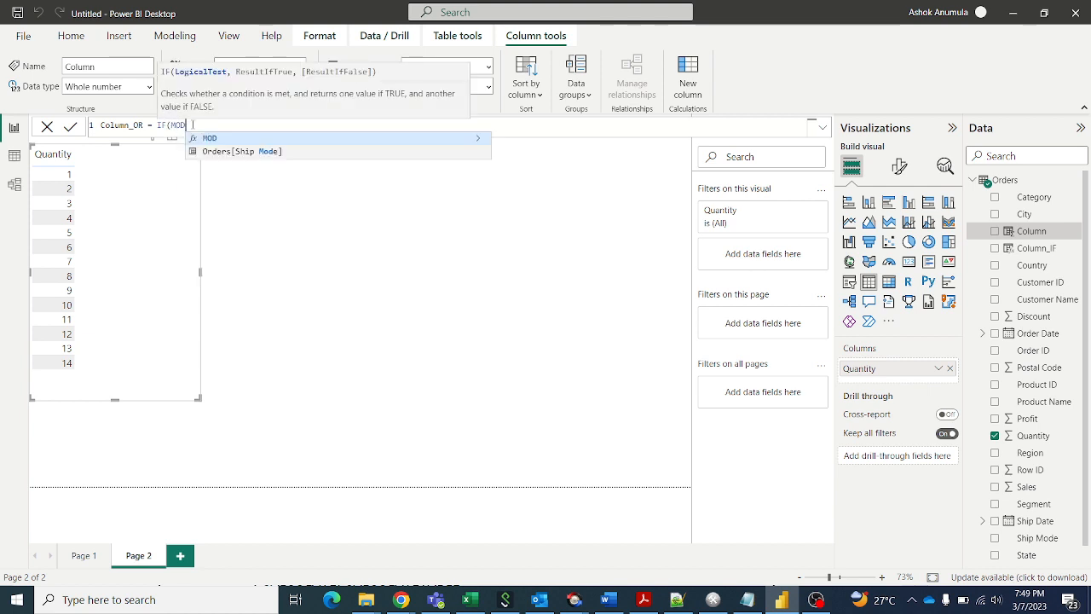
type("(")
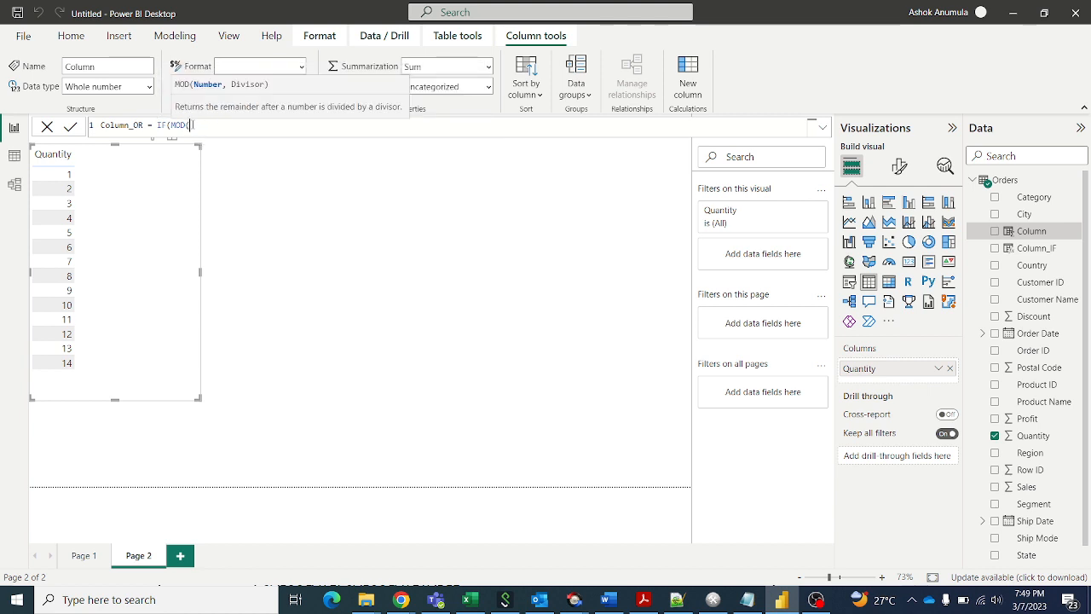
type("q")
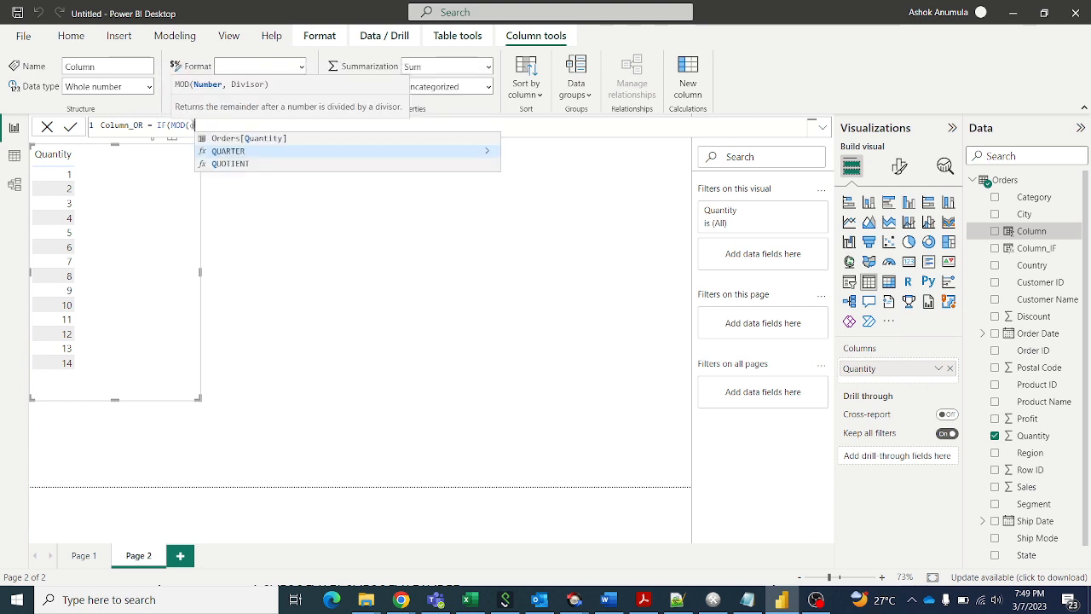
type("ua")
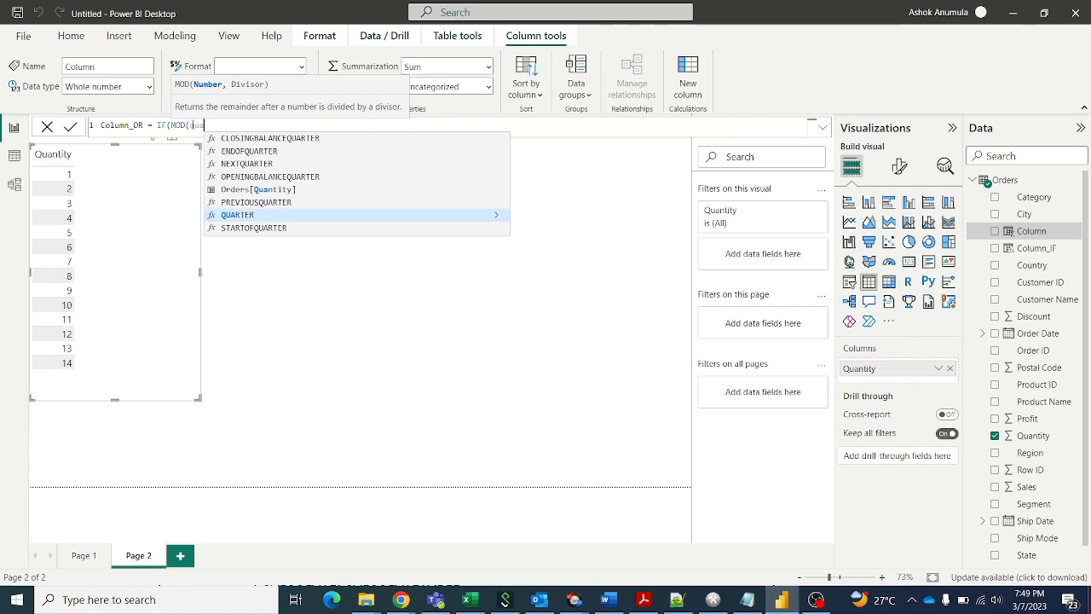
left_click(258, 189)
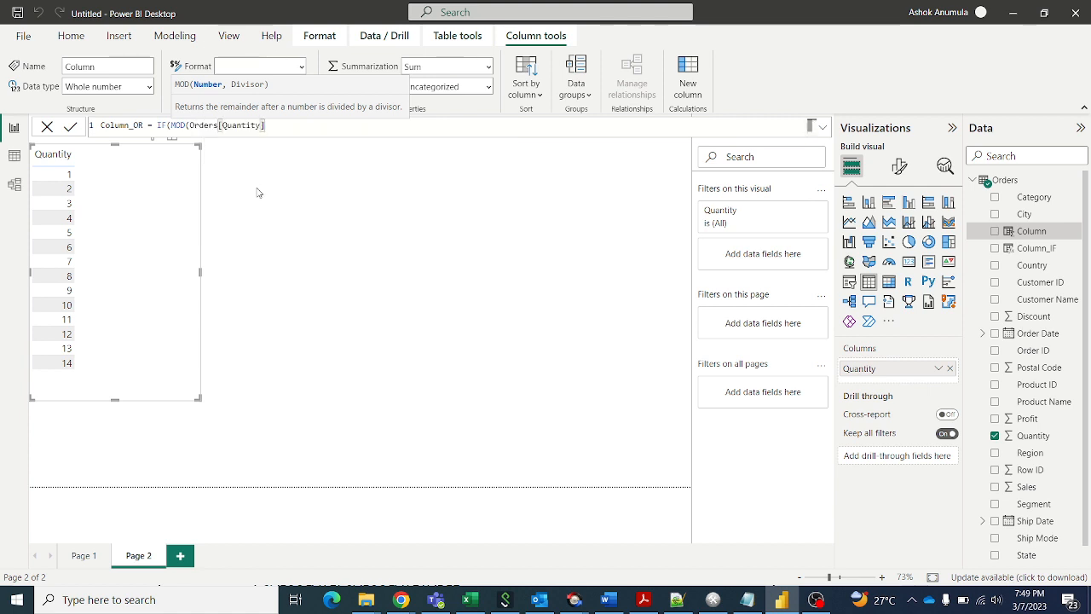
type(",2)=0")
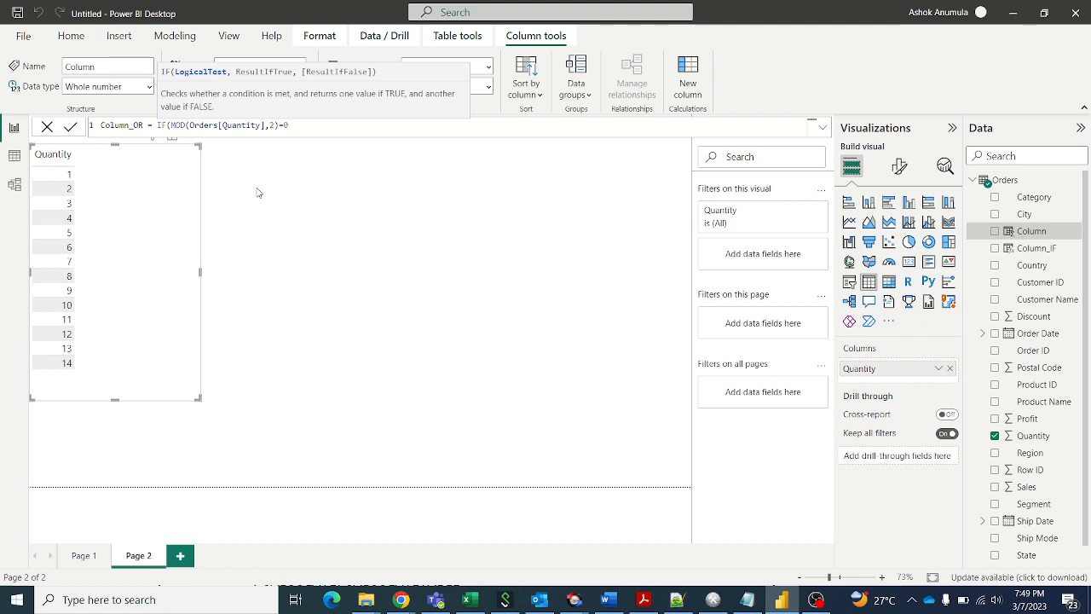
type(",")
key("BackSpace")
type(",")
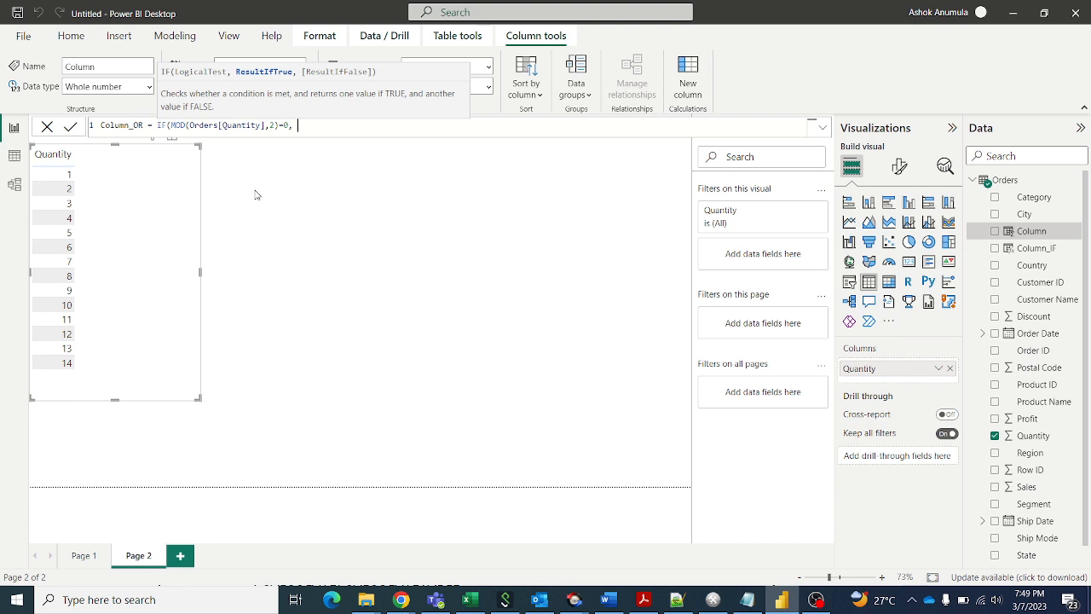
Wrap the MOD test in an OR function and add Orders[Quantity] < 8 as its second condition.
left_click(173, 125)
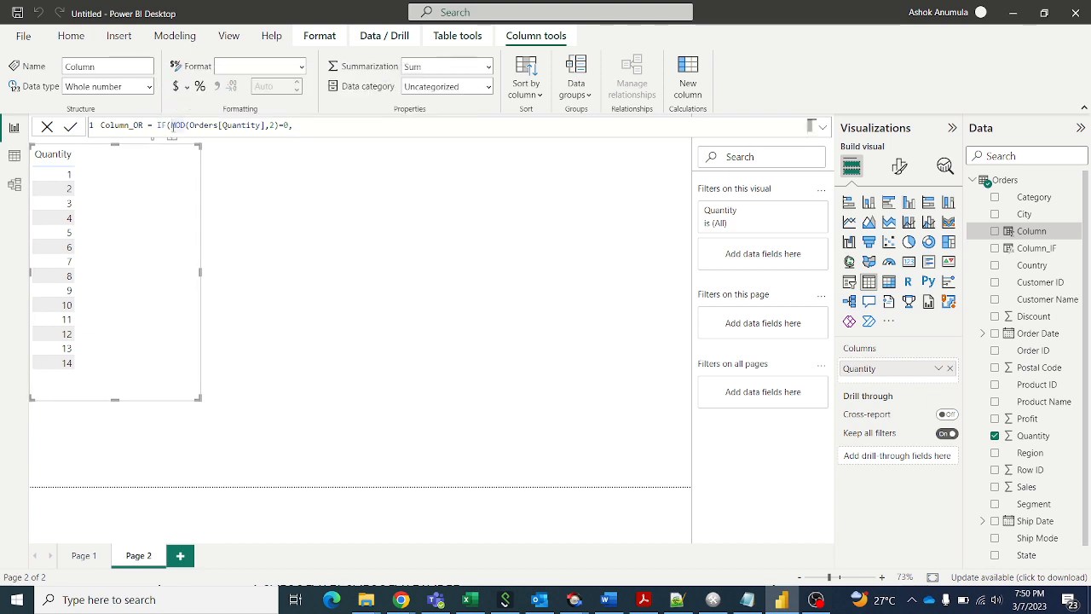
type("OR")
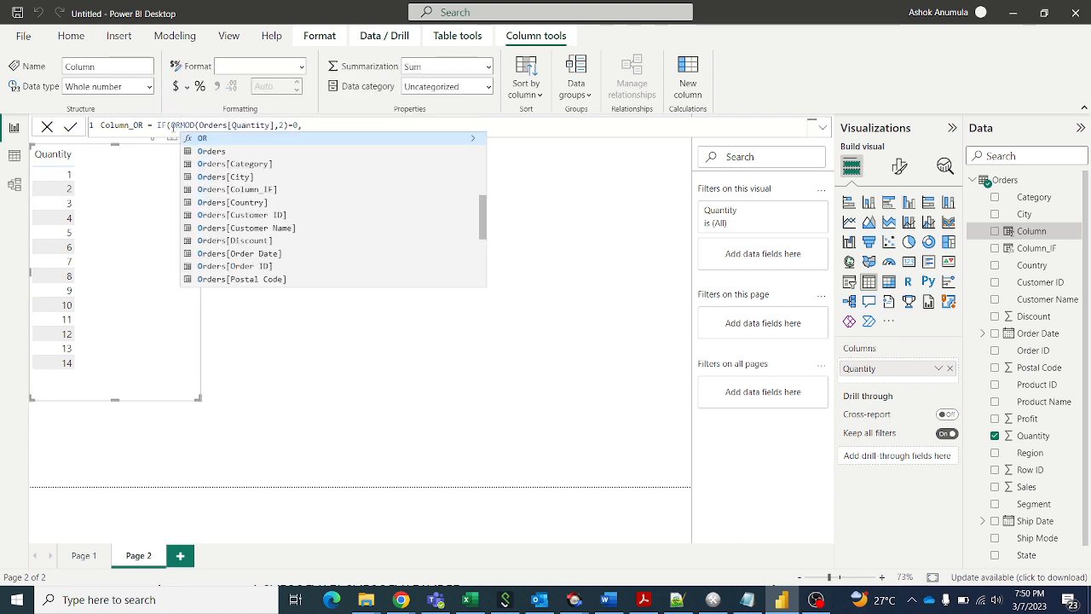
type("(")
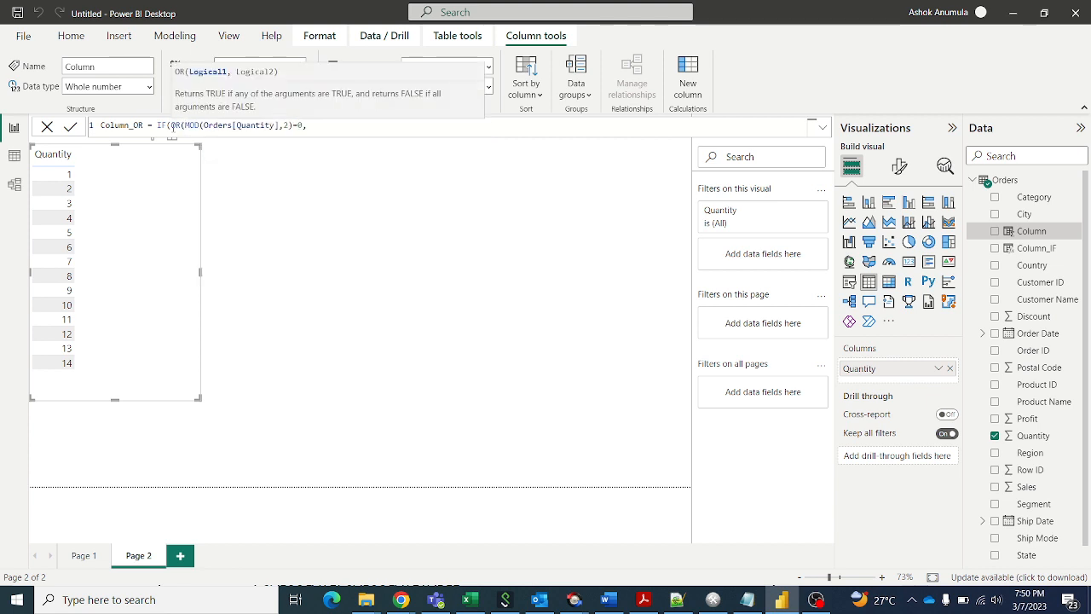
left_click(369, 128)
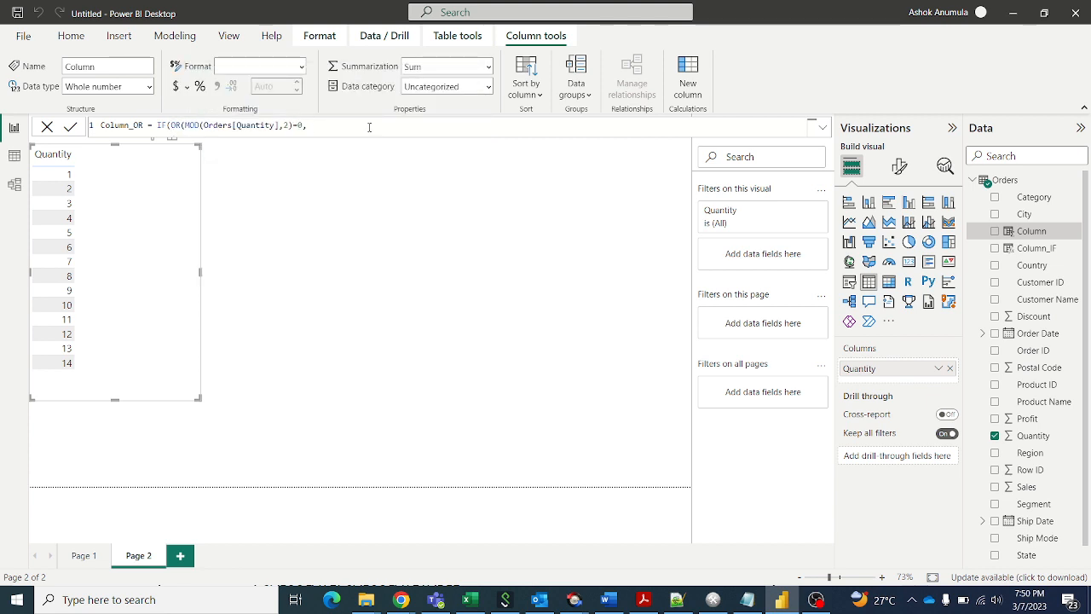
type("quant")
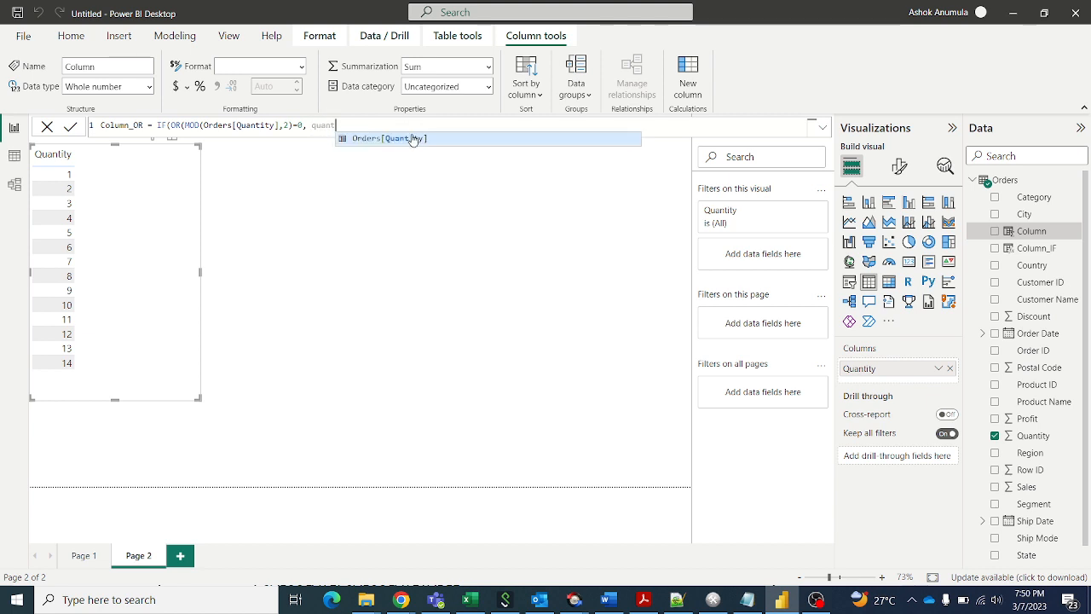
left_click(413, 138)
type("<")
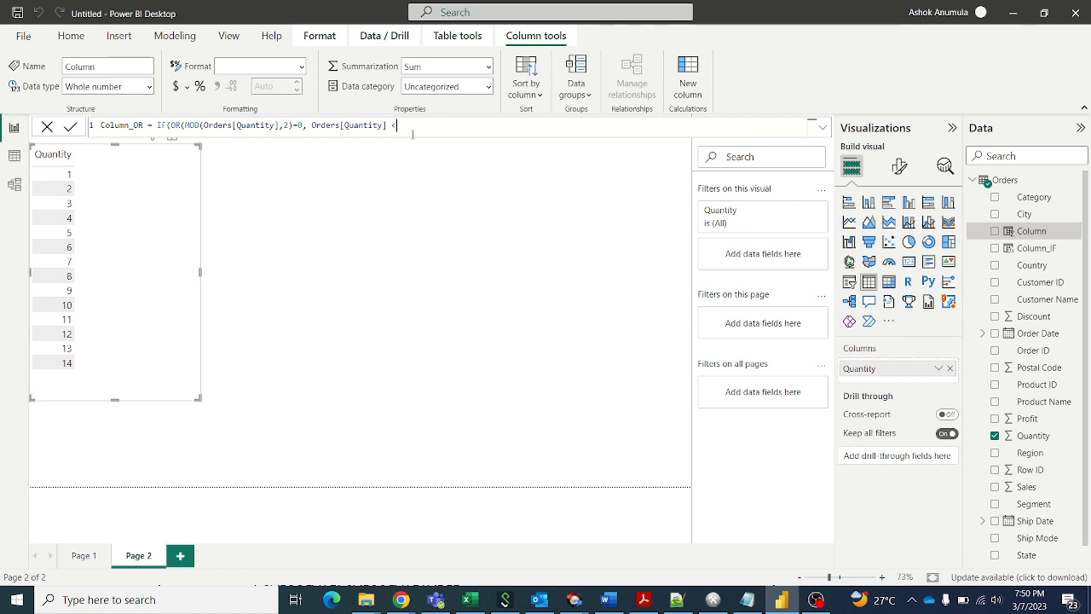
type(" 8)")
Complete the IF formula with "Valid" as the true result and "Not Valid" as the false result.
left_click(301, 125)
left_click_drag(301, 125, 186, 125)
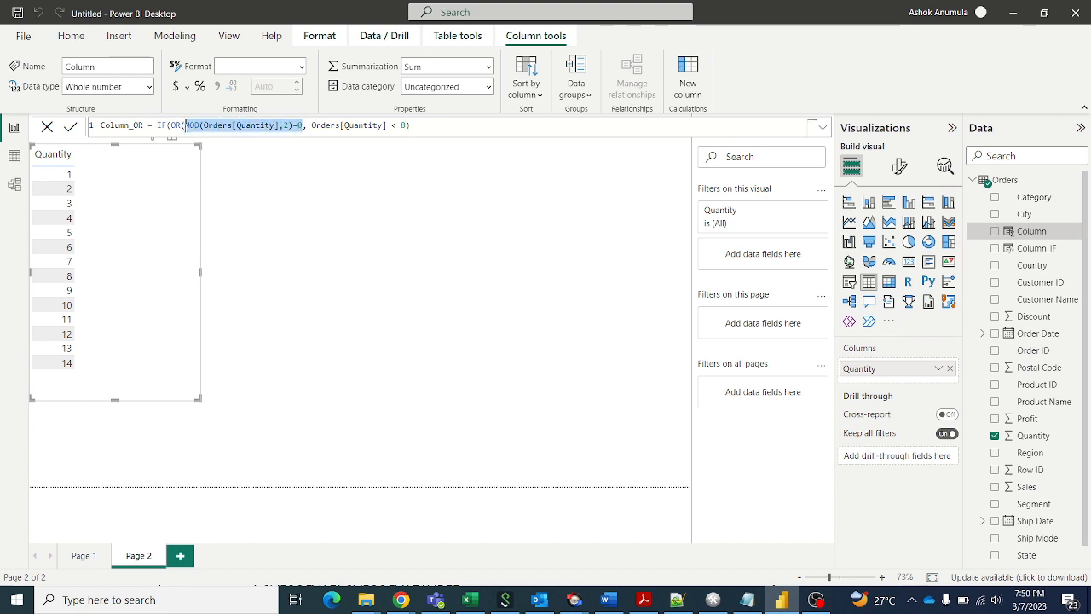
left_click_drag(311, 125, 406, 125)
left_click(432, 125)
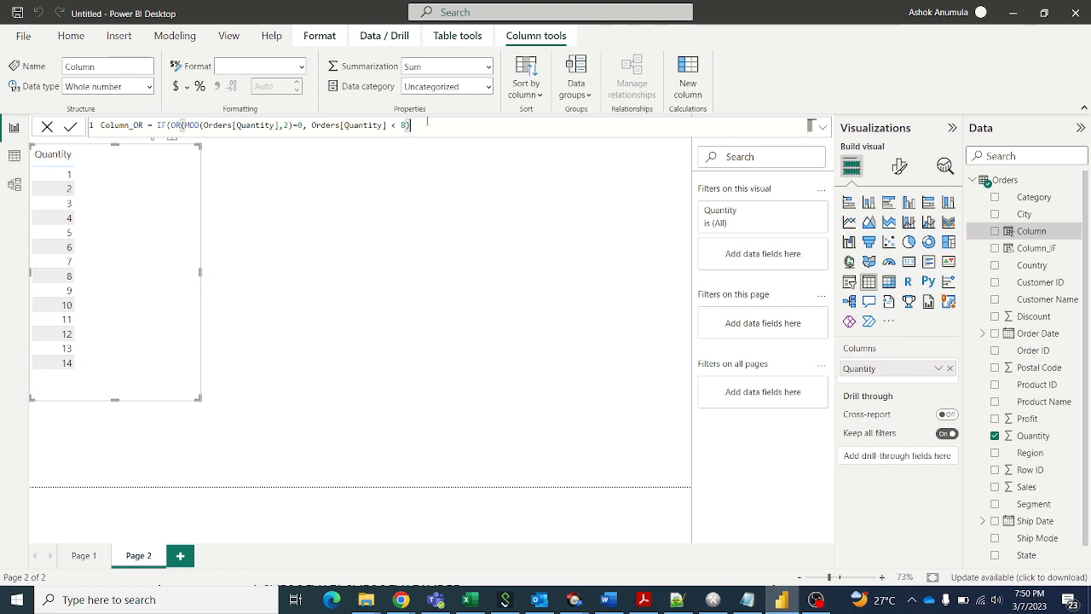
type(", ")
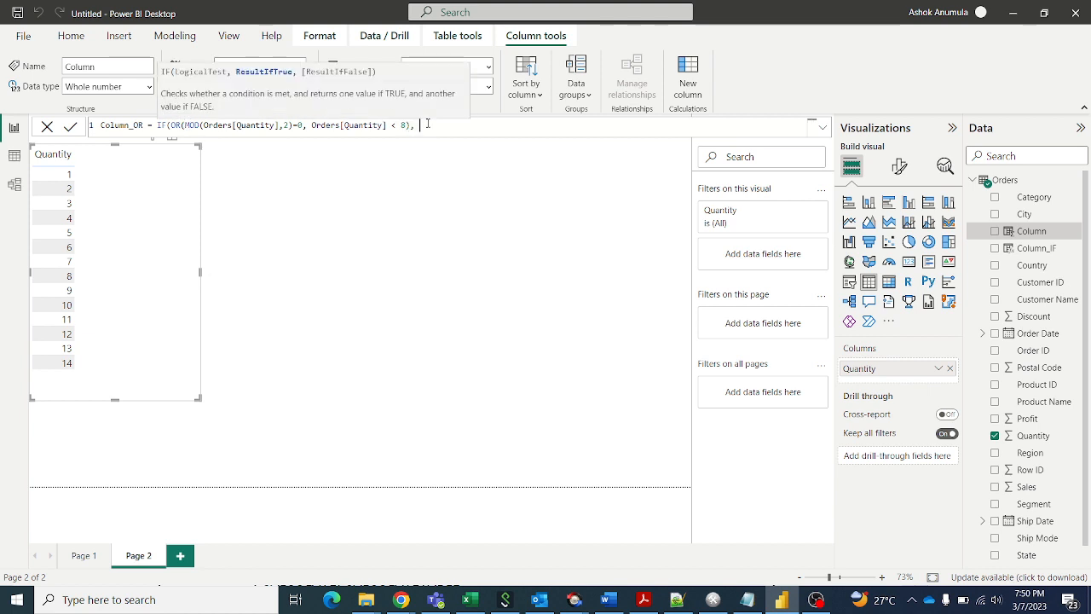
type("\"Valid\", \"Not ")
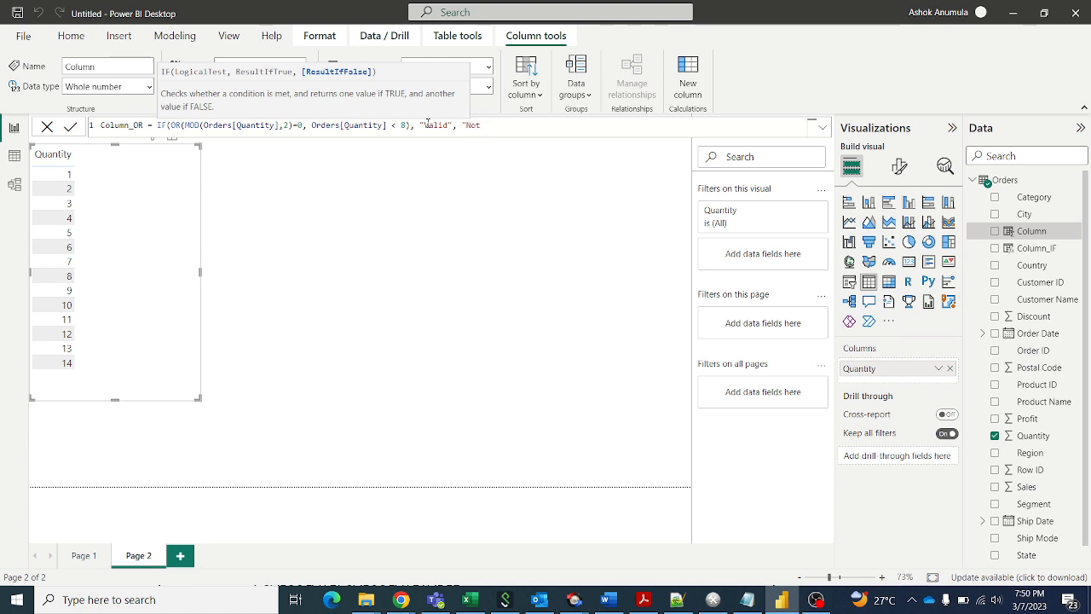
type("Valid\")")
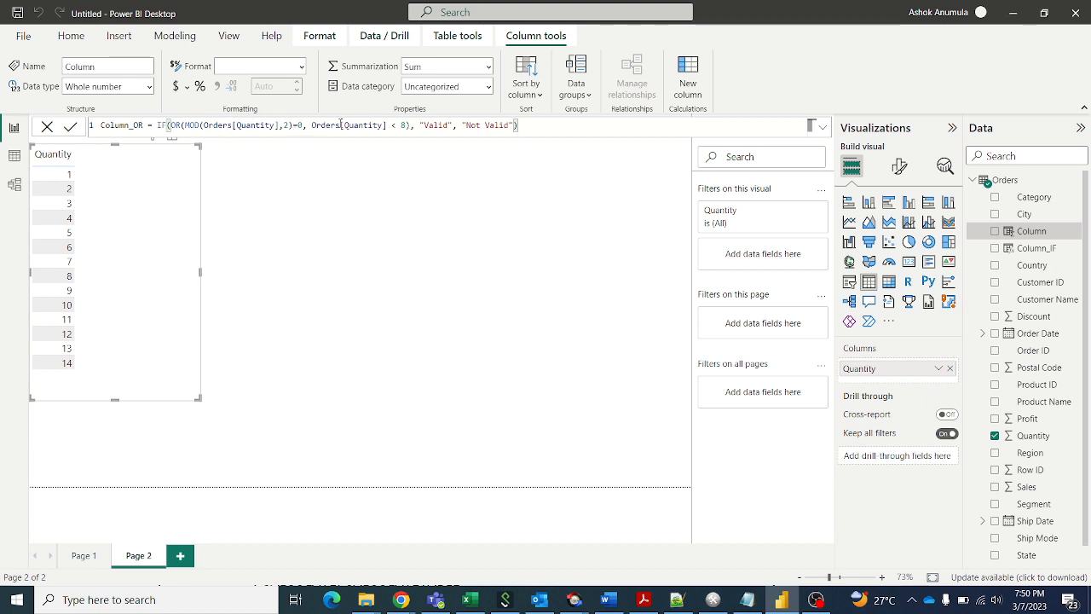
Commit the Column_OR formula and add the column to the table visual beside Quantity.
left_click_drag(420, 125, 180, 124)
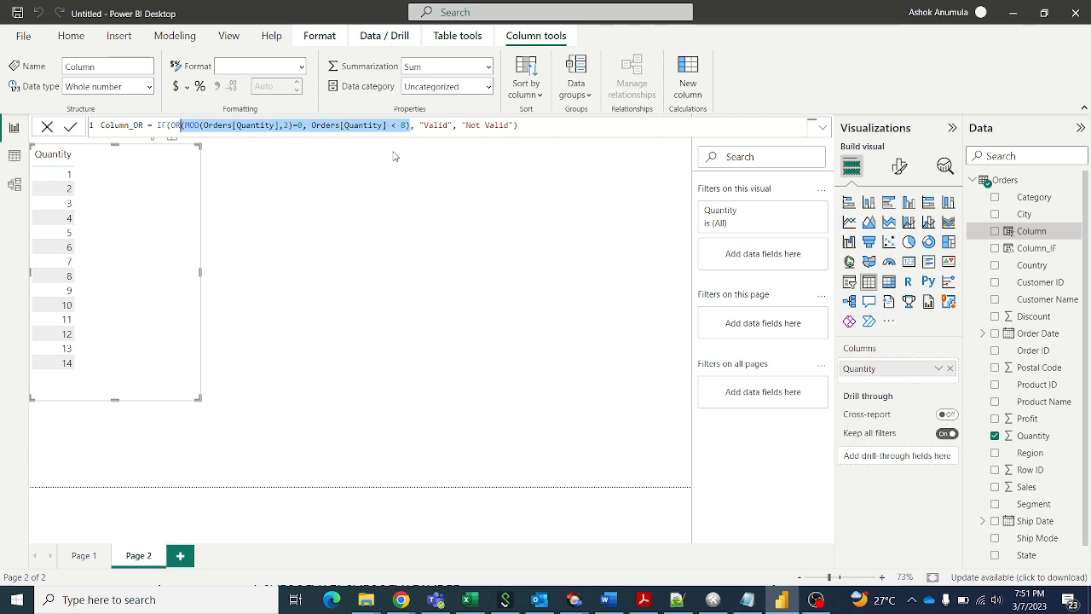
left_click(71, 126)
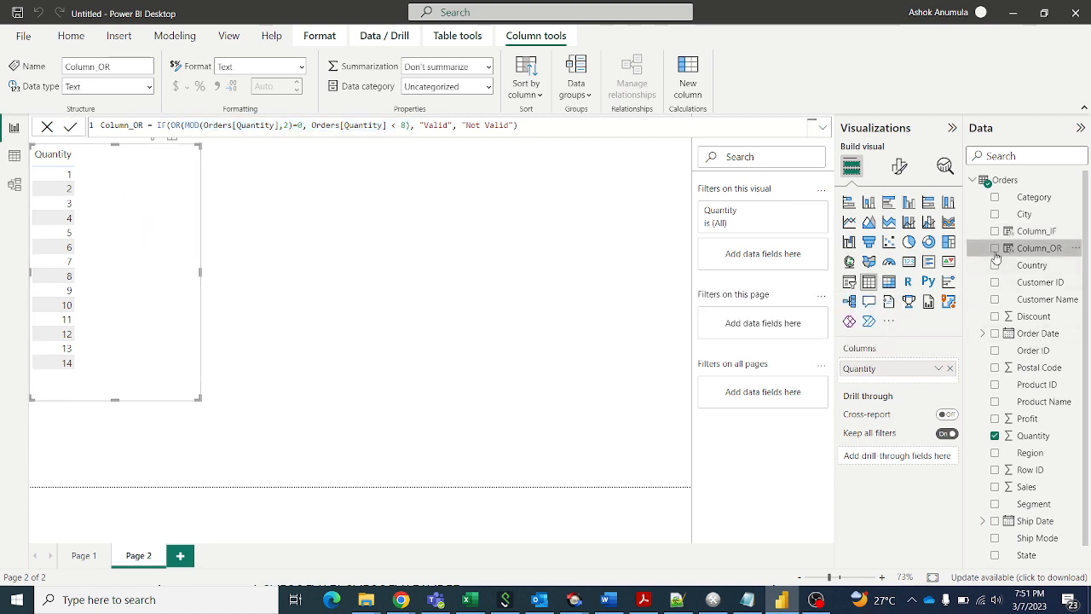
left_click(995, 248)
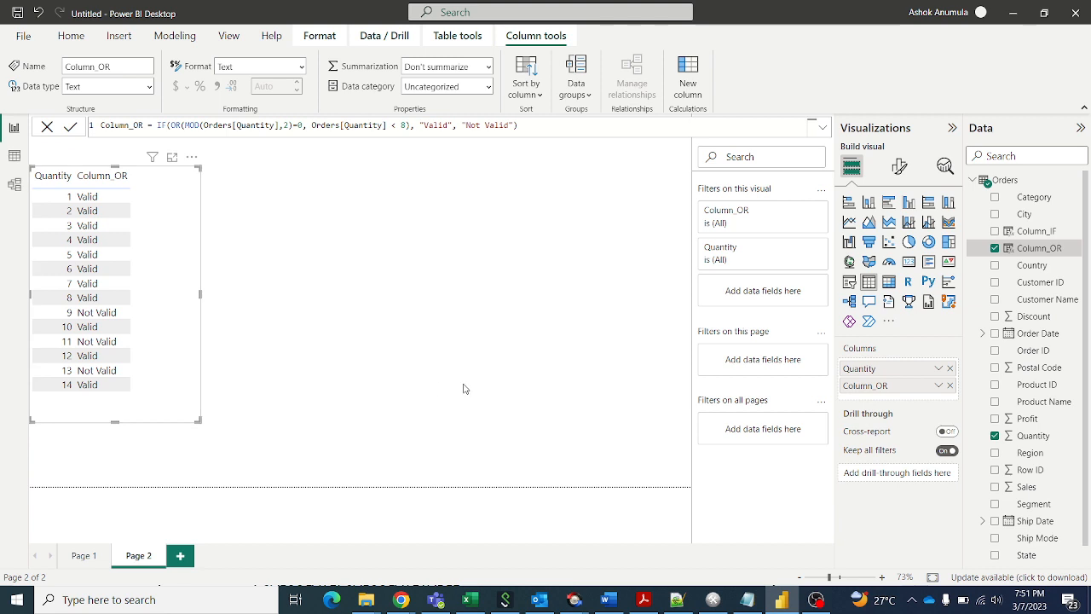
mouse_move(61, 193)
left_mouse_down()
mouse_move(83, 211)
mouse_move(114, 304)
left_mouse_up()
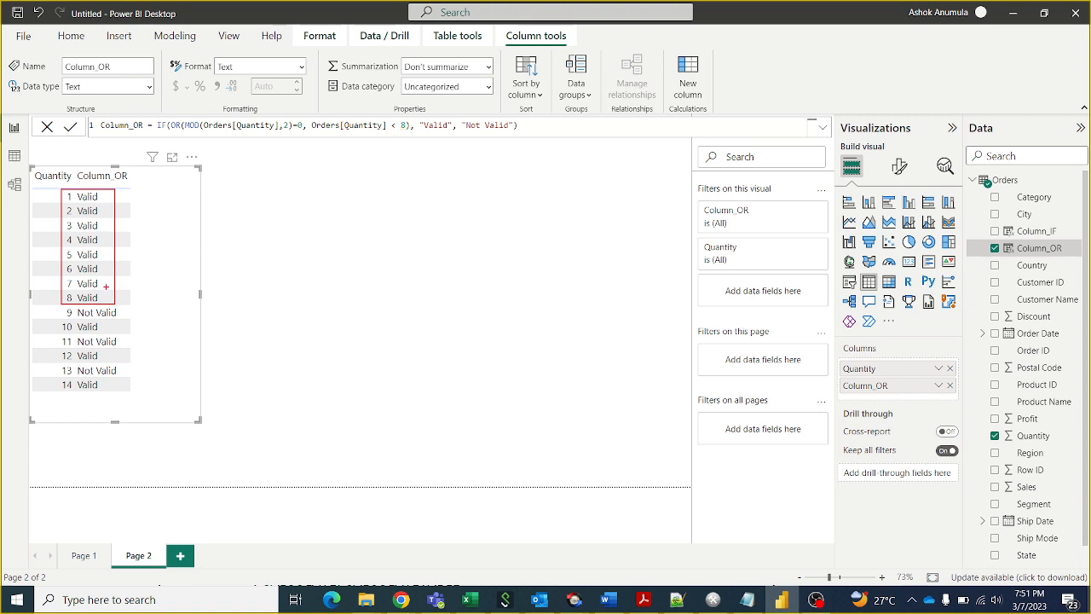
Mark the two OR conditions and the results in the Column_OR formula against the table rows, and clear the markings.
left_click_drag(338, 116, 371, 99)
left_click_drag(433, 114, 445, 104)
left_click_drag(63, 304, 116, 315)
left_click_drag(401, 125, 404, 132)
mouse_move(266, 113)
left_mouse_down()
mouse_move(289, 105)
mouse_move(279, 125)
left_mouse_up()
mouse_move(397, 110)
left_mouse_down()
mouse_move(378, 133)
mouse_move(397, 132)
left_mouse_up()
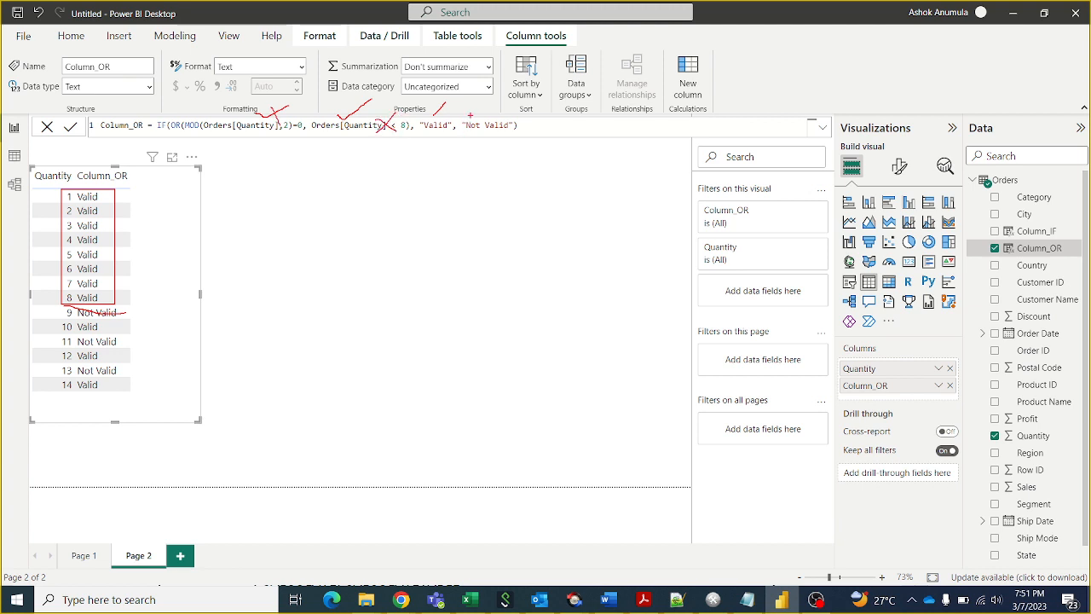
left_click_drag(470, 114, 513, 94)
key("Escape")
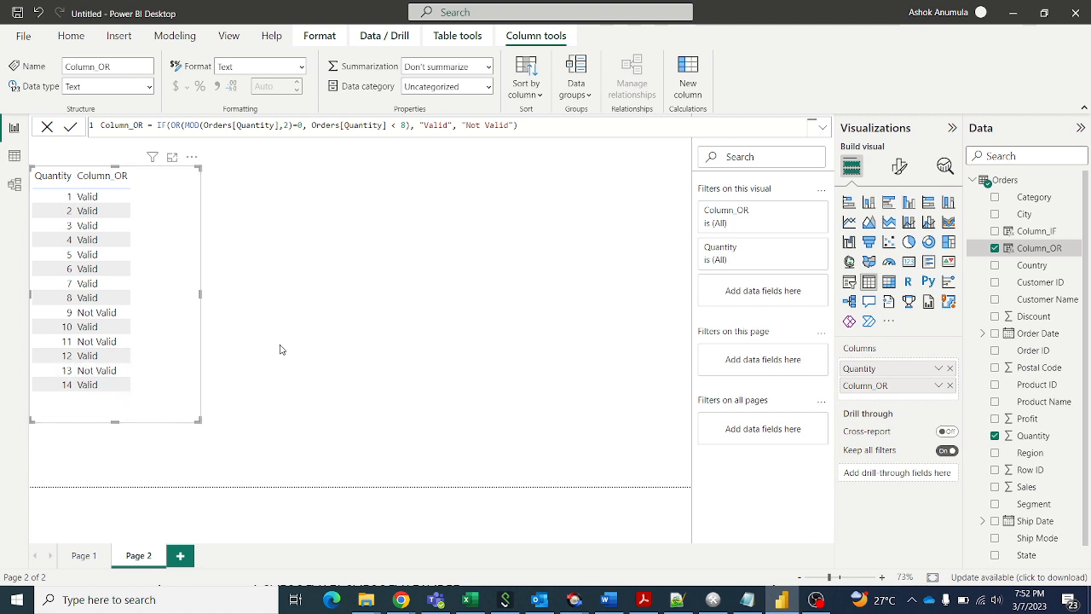
Copy the whole Column_OR formula and paste it into a new calculated column in the Orders table.
left_click(259, 299)
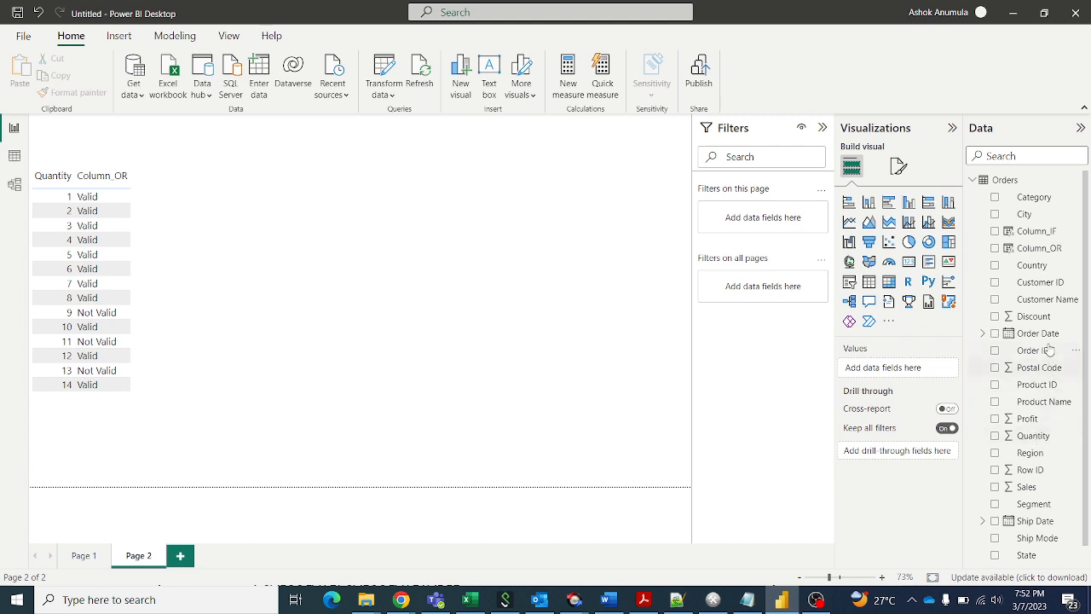
left_click(1039, 248)
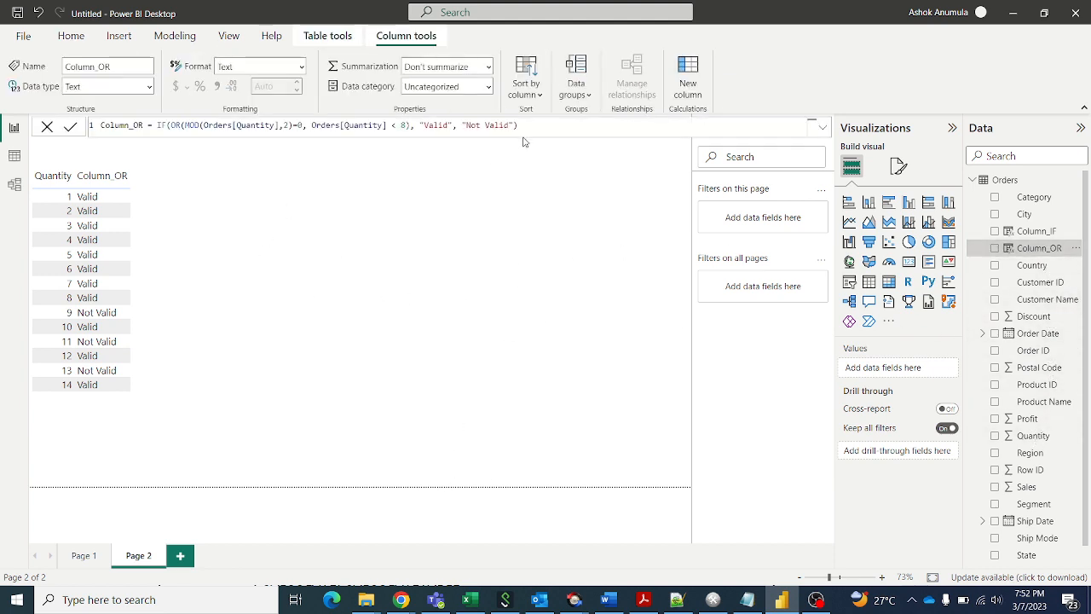
left_click_drag(517, 125, 106, 113)
key("ctrl+c")
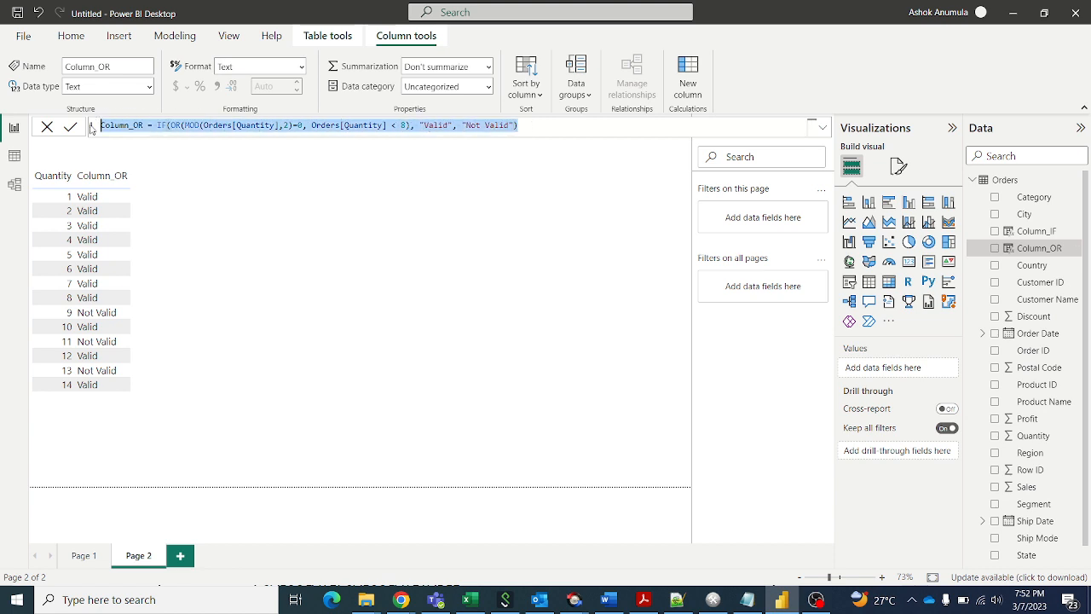
left_click(176, 37)
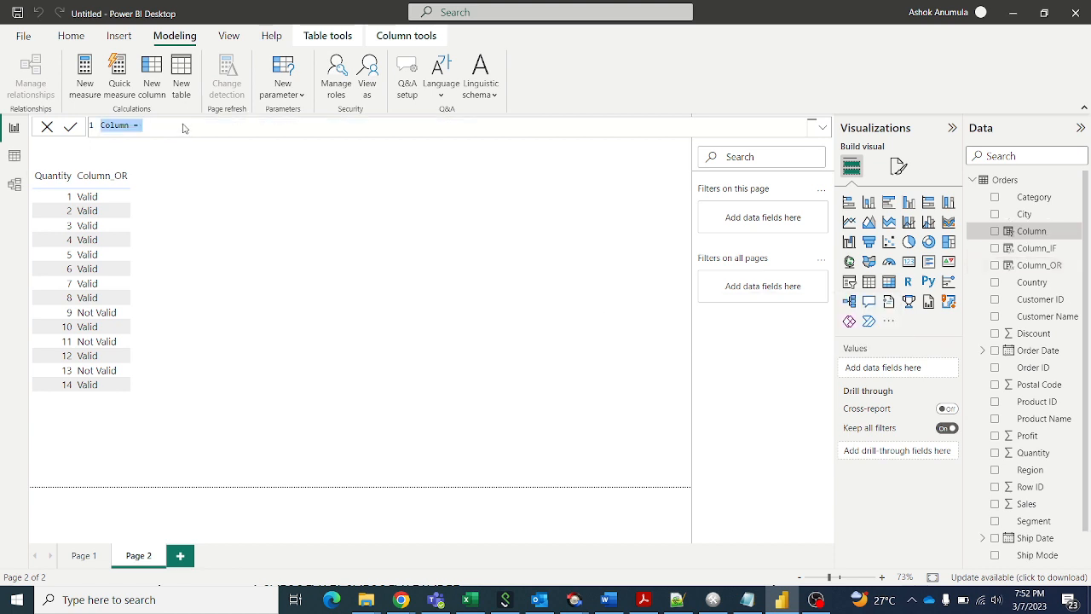
key("ctrl+v")
Rename the pasted column Column_AND and replace the OR function in its formula with AND.
left_click(144, 125)
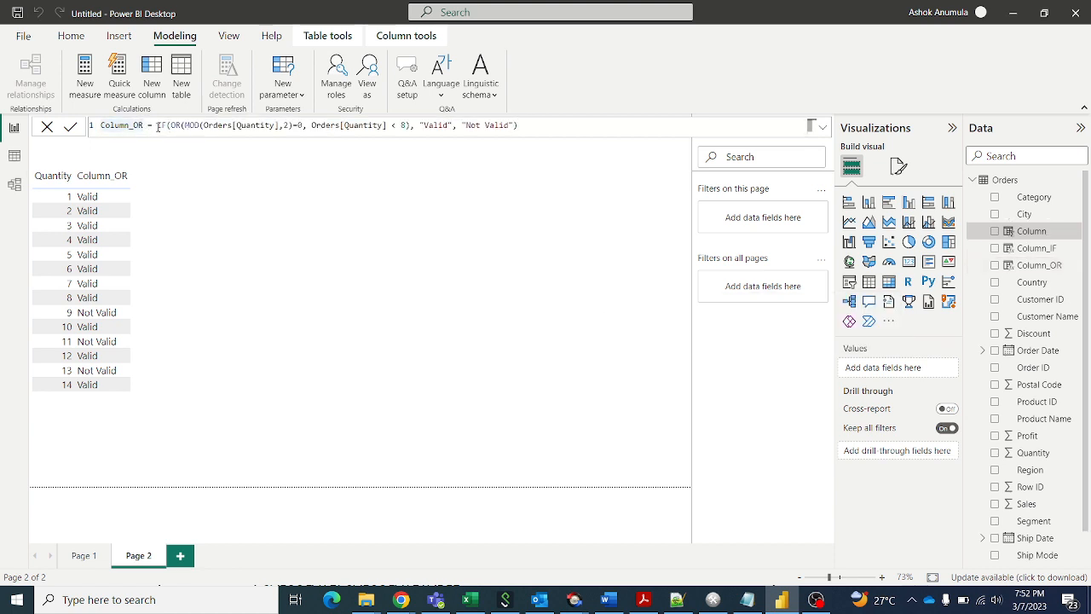
key("BackSpace")
key("BackSpace")
type("AND")
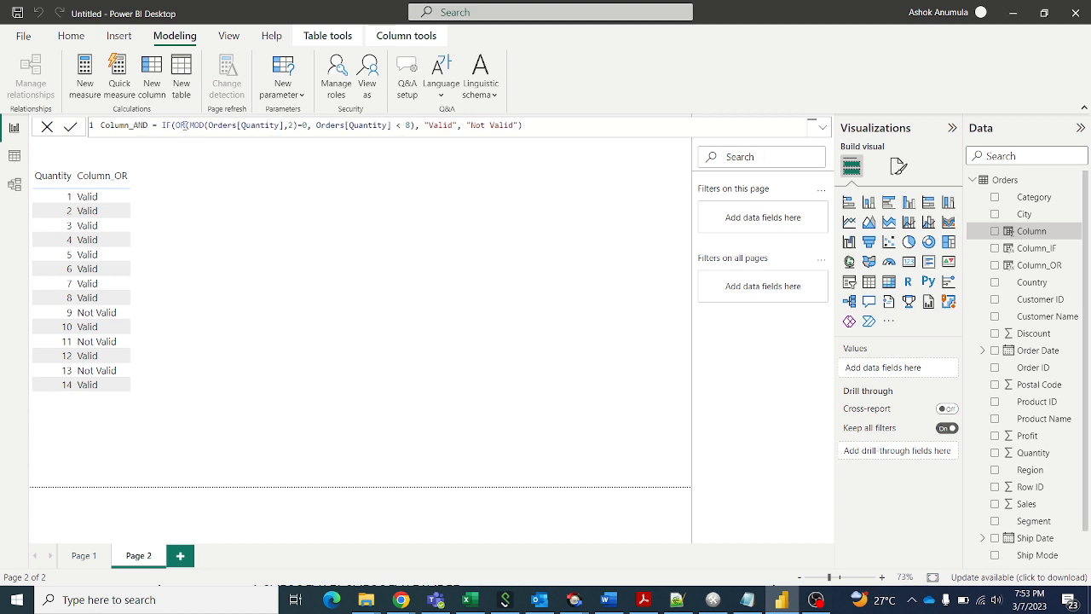
left_click(185, 125)
key("BackSpace")
key("BackSpace")
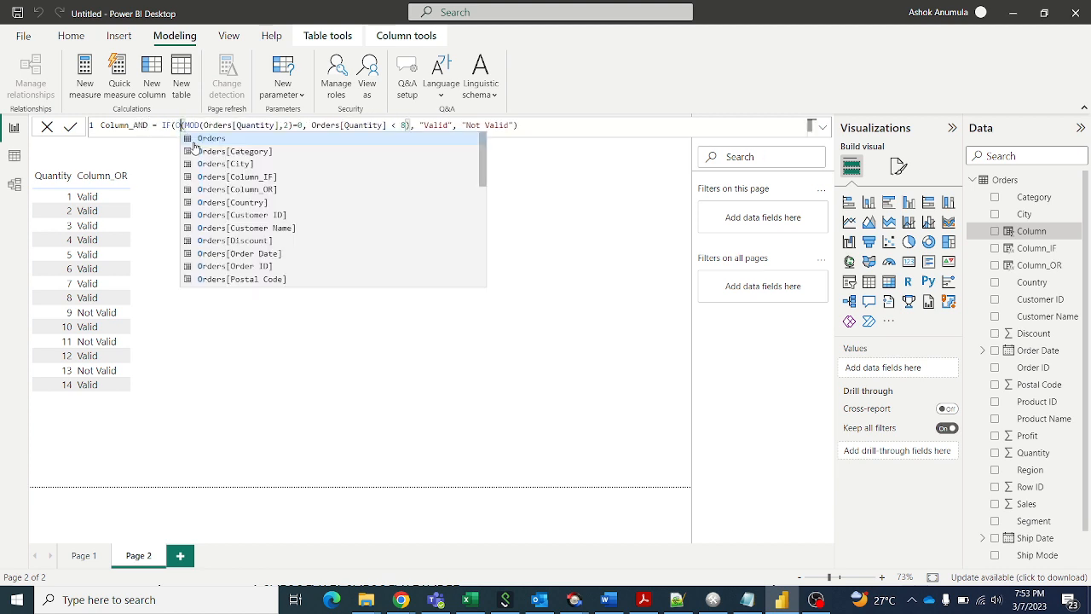
type("AND")
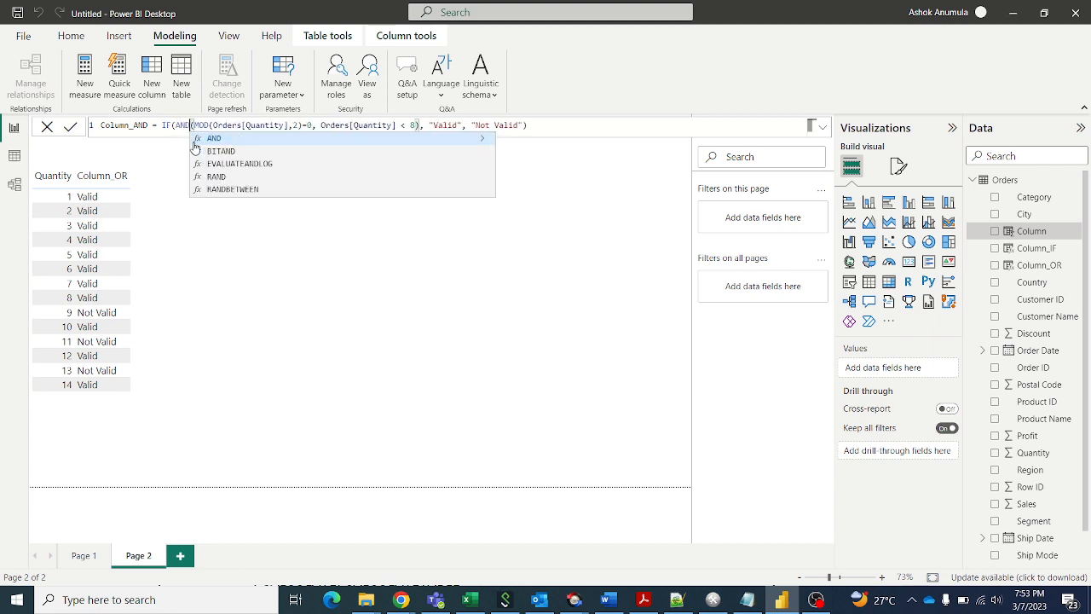
left_click(548, 120)
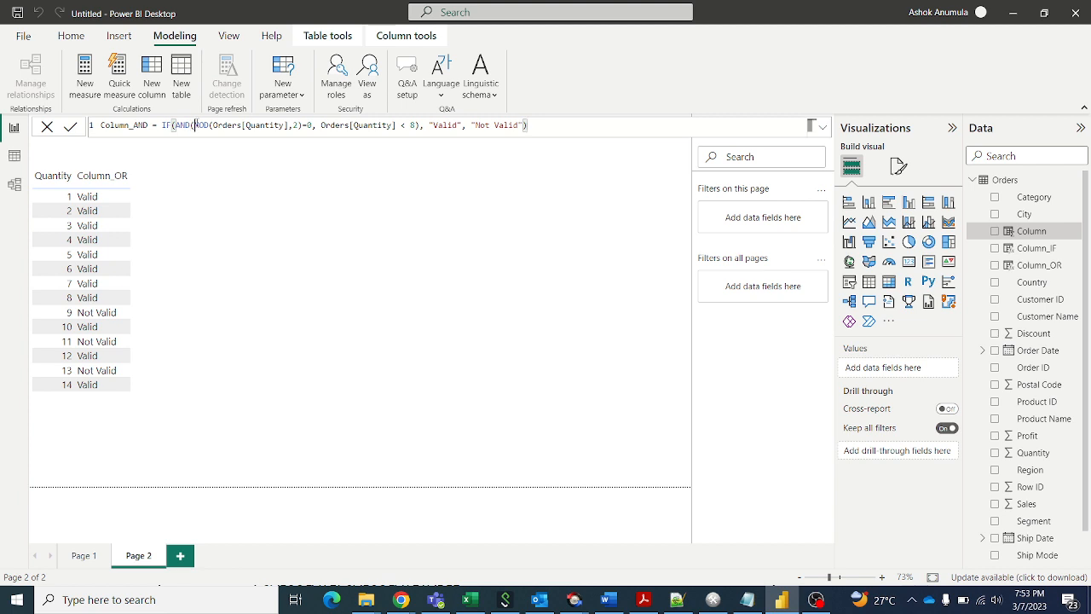
Commit the Column_AND formula and replace Column_OR with Column_AND in the table visual beside Quantity.
left_click_drag(193, 126, 525, 126)
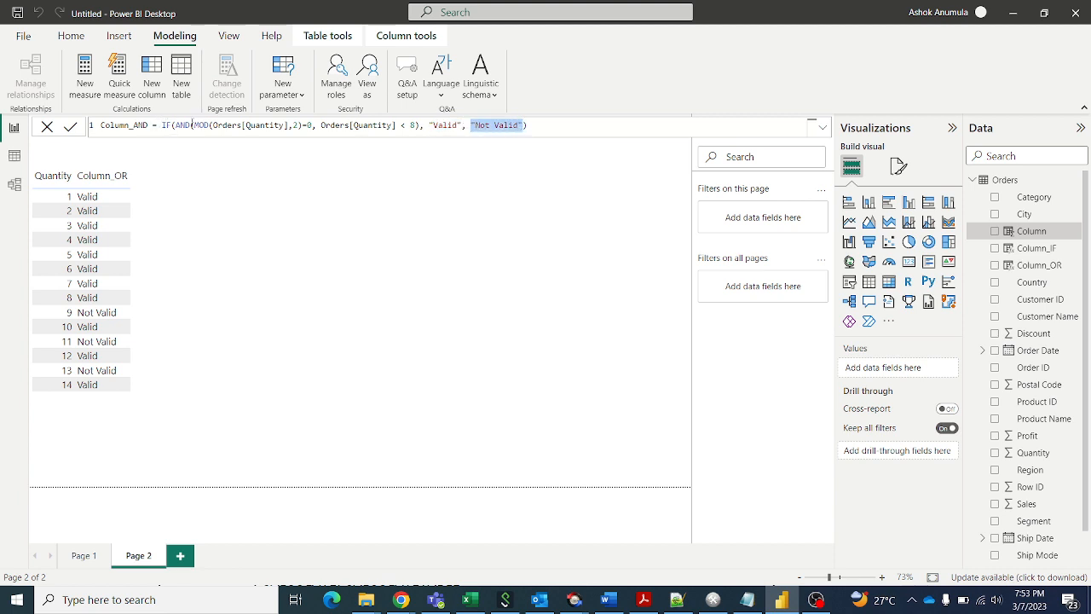
left_click_drag(176, 125, 418, 125)
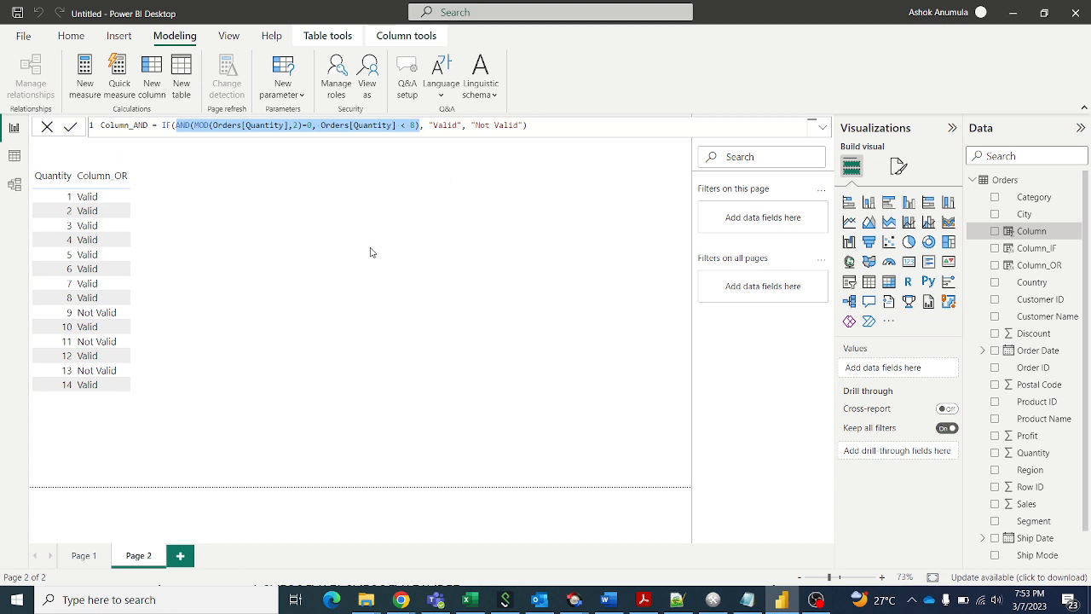
key("Return")
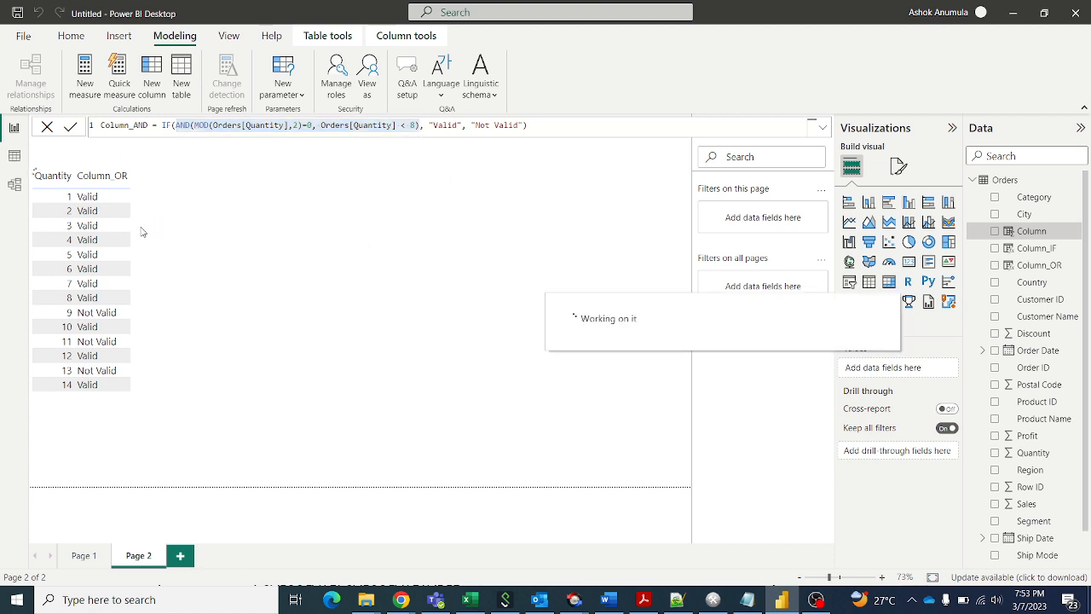
left_click(168, 234)
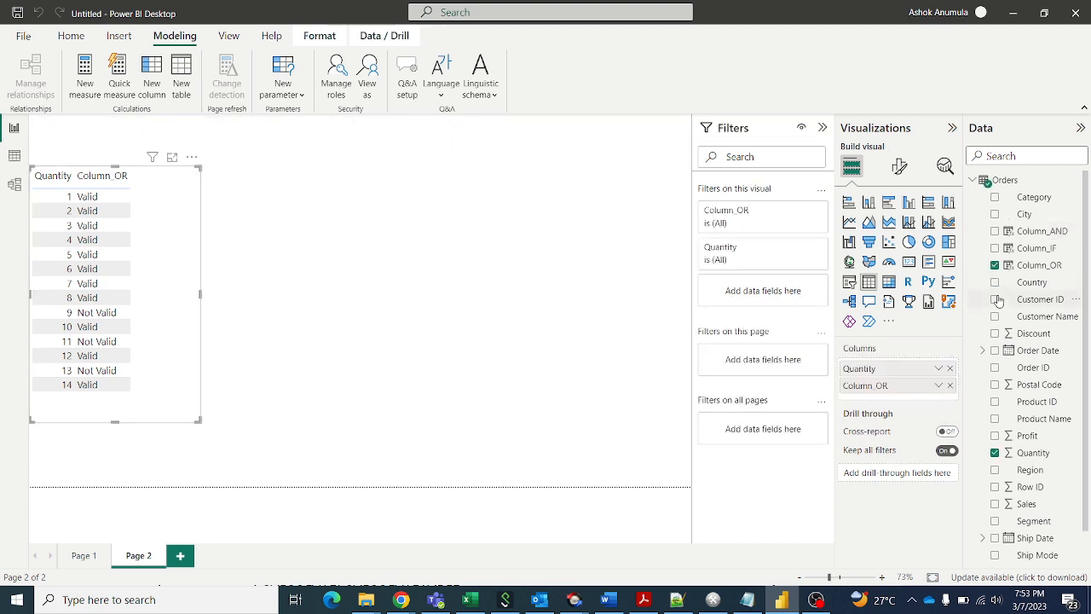
left_click(995, 265)
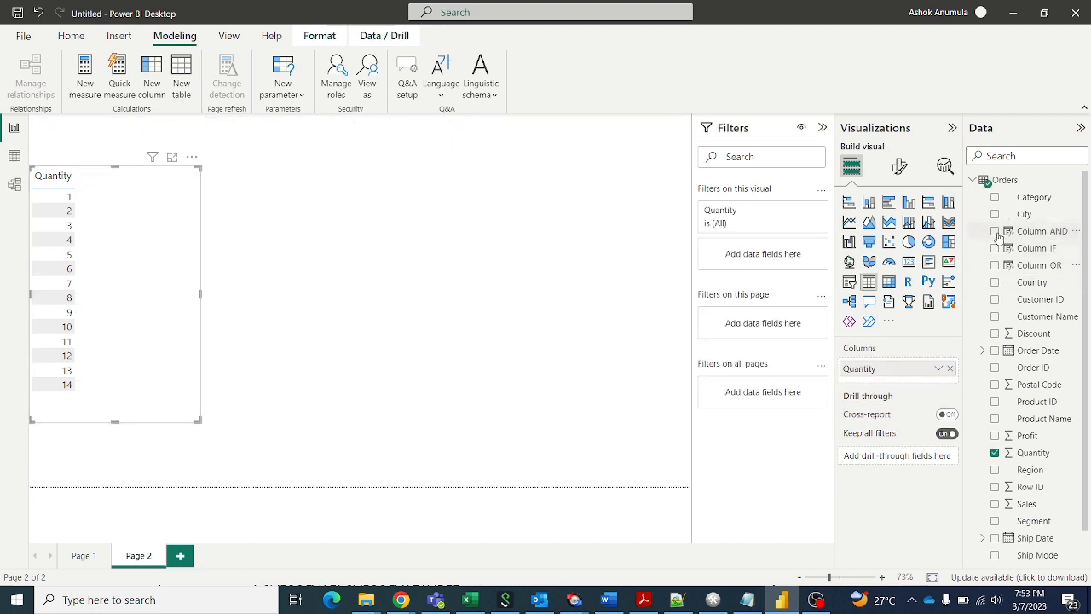
left_click(995, 231)
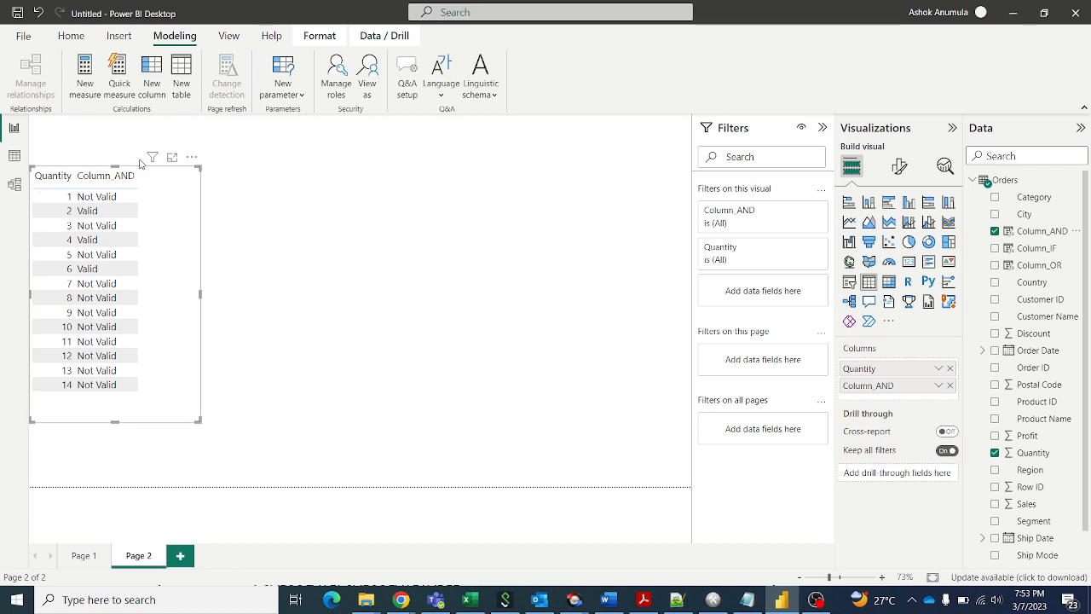
Display the Column_AND formula, mark its conditions and results against the rows for quantities 4 and 7, and clear the markings.
left_click(1033, 237)
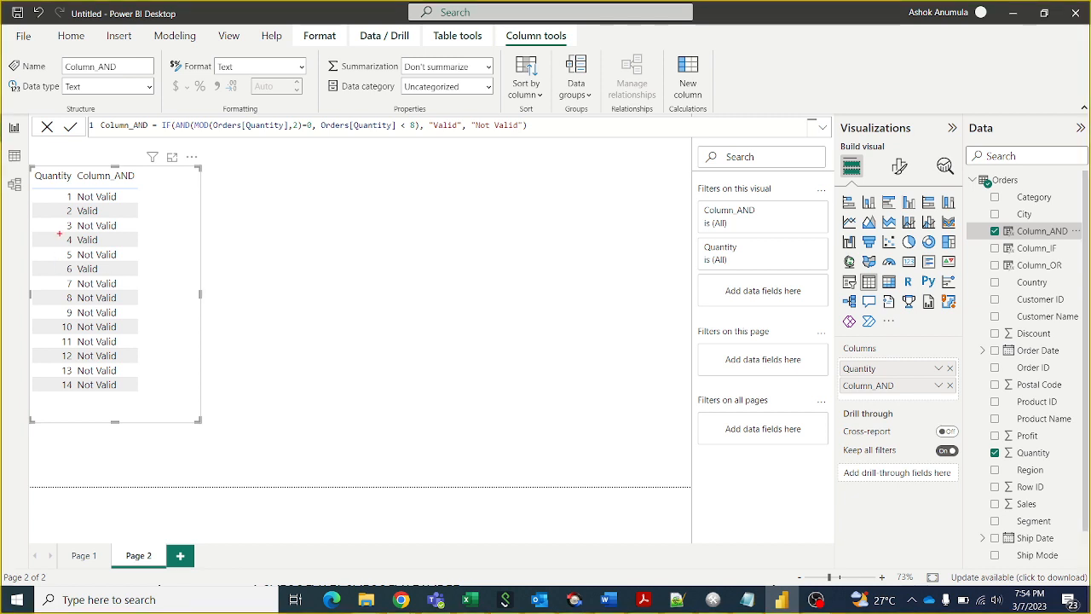
left_click_drag(60, 233, 113, 247)
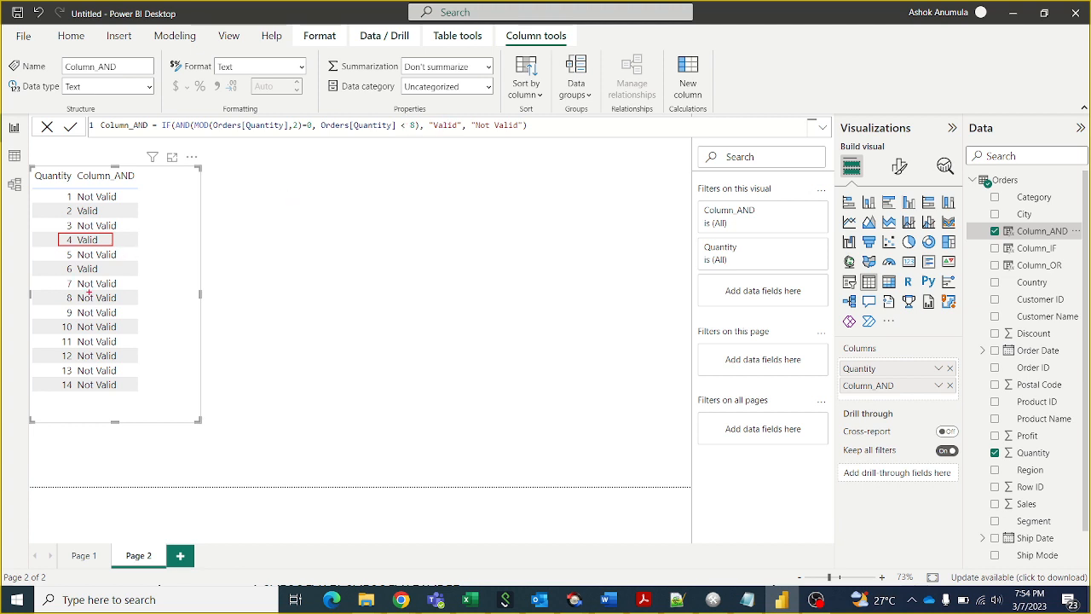
left_click_drag(62, 278, 122, 291)
left_click_drag(274, 114, 372, 103)
left_click_drag(439, 115, 470, 100)
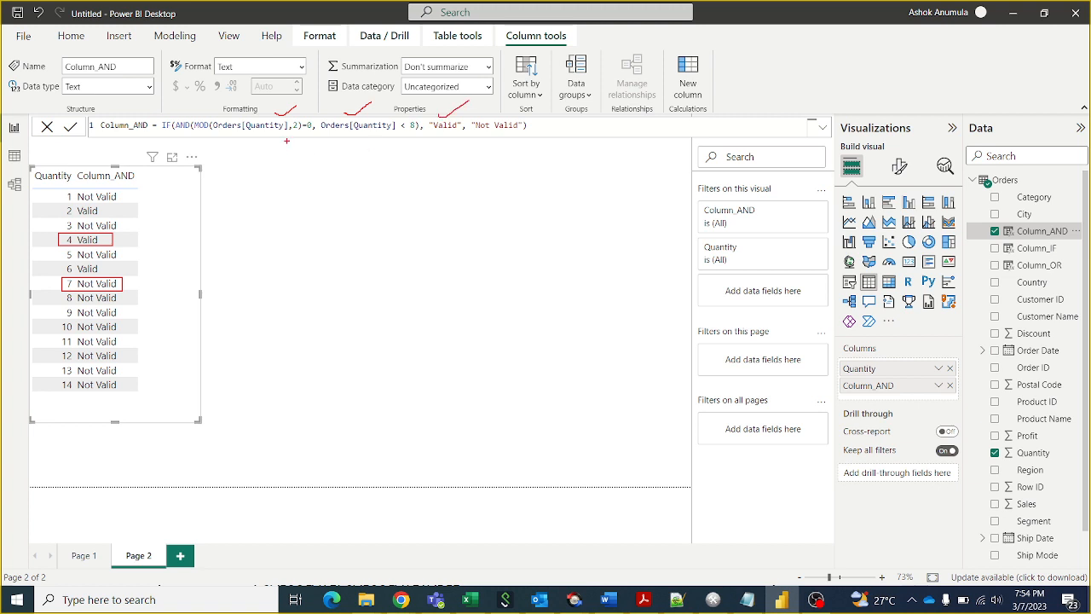
left_click_drag(246, 127, 265, 138)
left_click_drag(336, 133, 350, 130)
mouse_move(506, 127)
left_mouse_down()
mouse_move(491, 139)
mouse_move(510, 140)
left_mouse_up()
key("Escape")
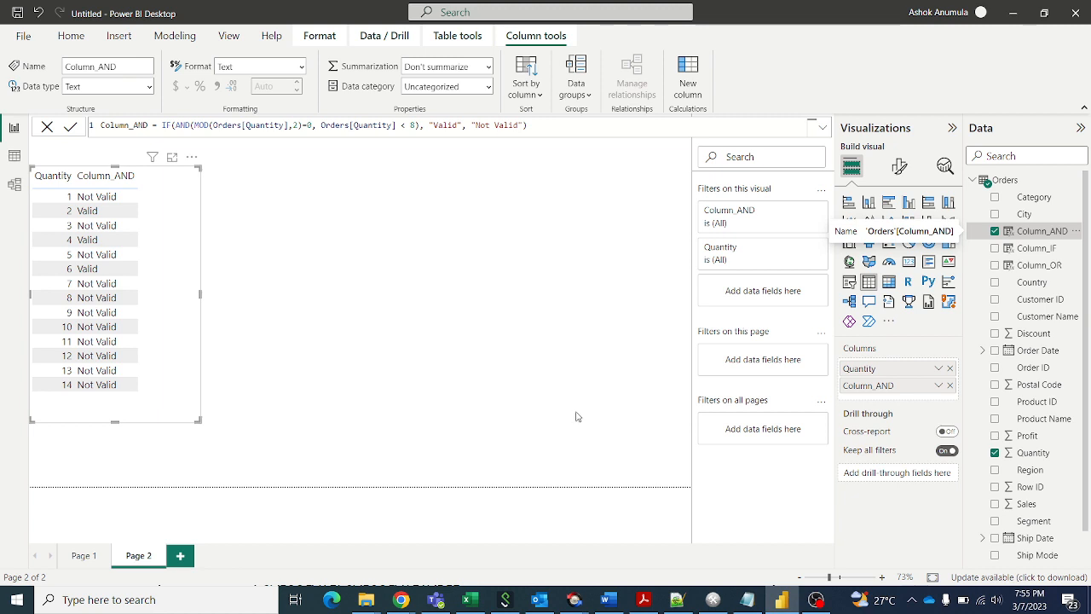
Add a new report page, check the DAX Logical Functions list in the syllabus PDF in Acrobat Reader, and return to Power BI.
left_click(182, 557)
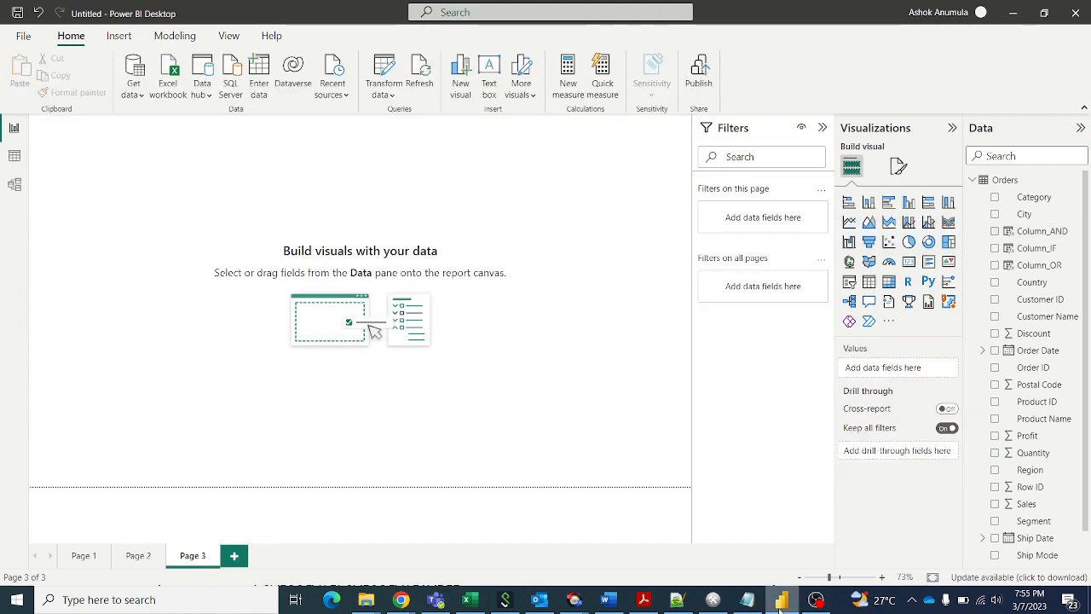
left_click(643, 600)
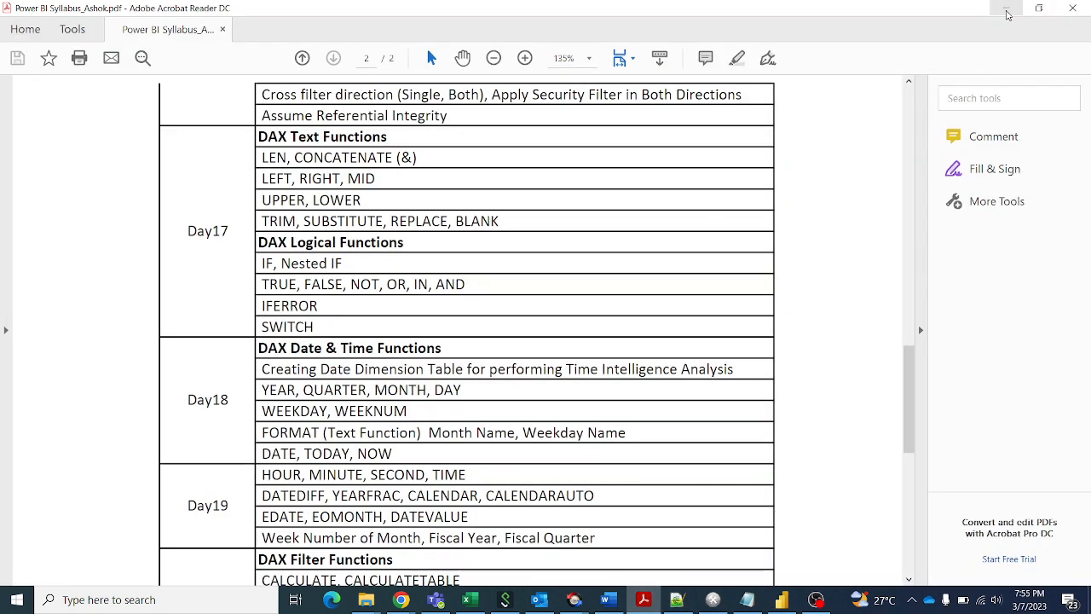
left_click(1005, 7)
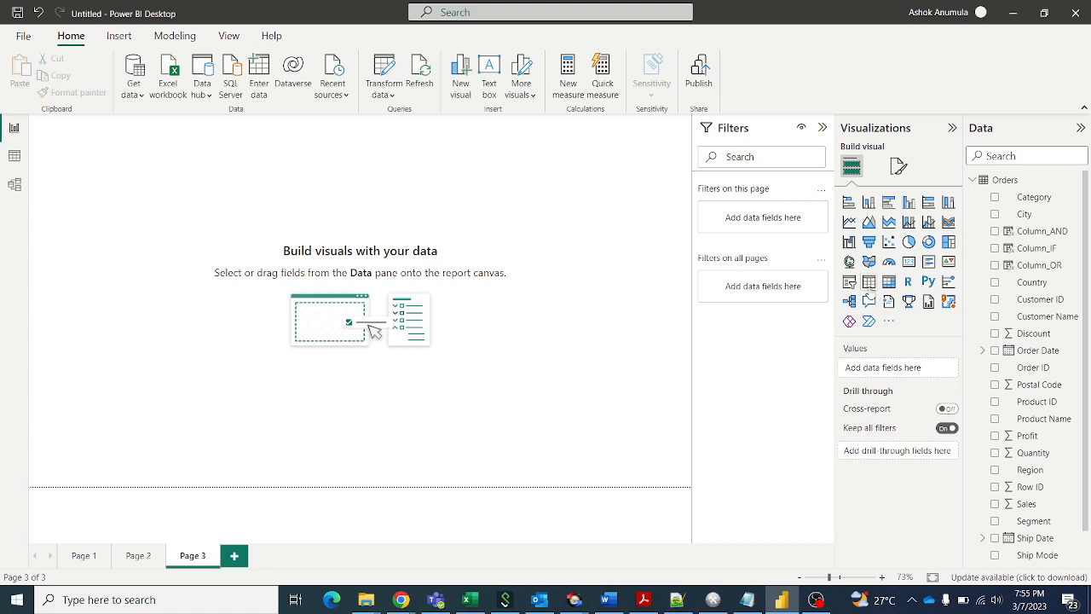
Insert a table visual on the new page, place it near the upper-left corner, and add Sub-Category and Sales.
left_click(869, 282)
left_click_drag(177, 255, 239, 406)
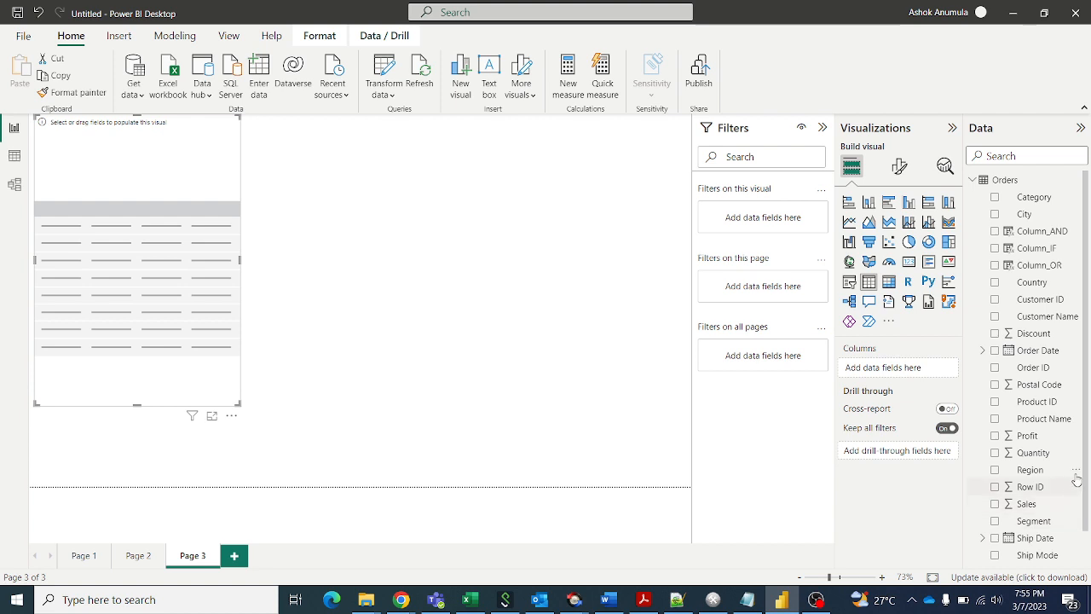
scroll(1086, 458, "down", 1)
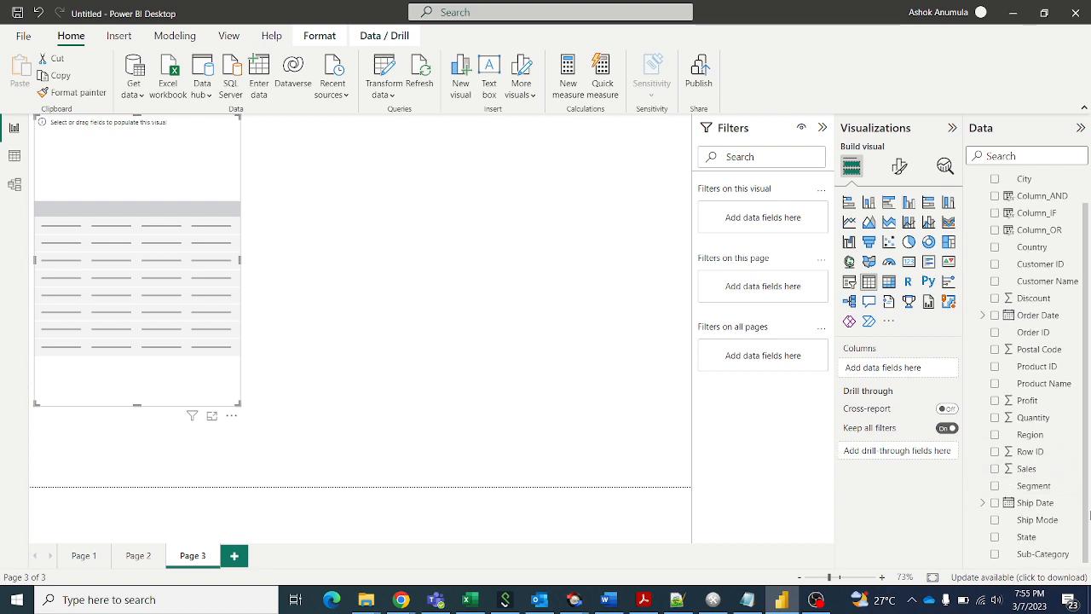
left_click(994, 554)
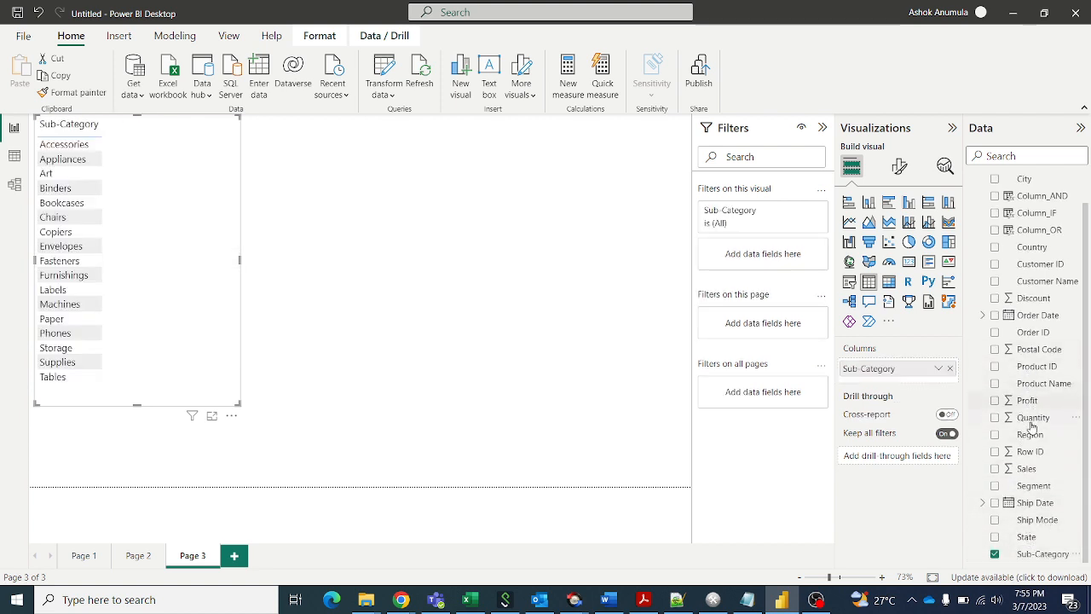
left_click(993, 469)
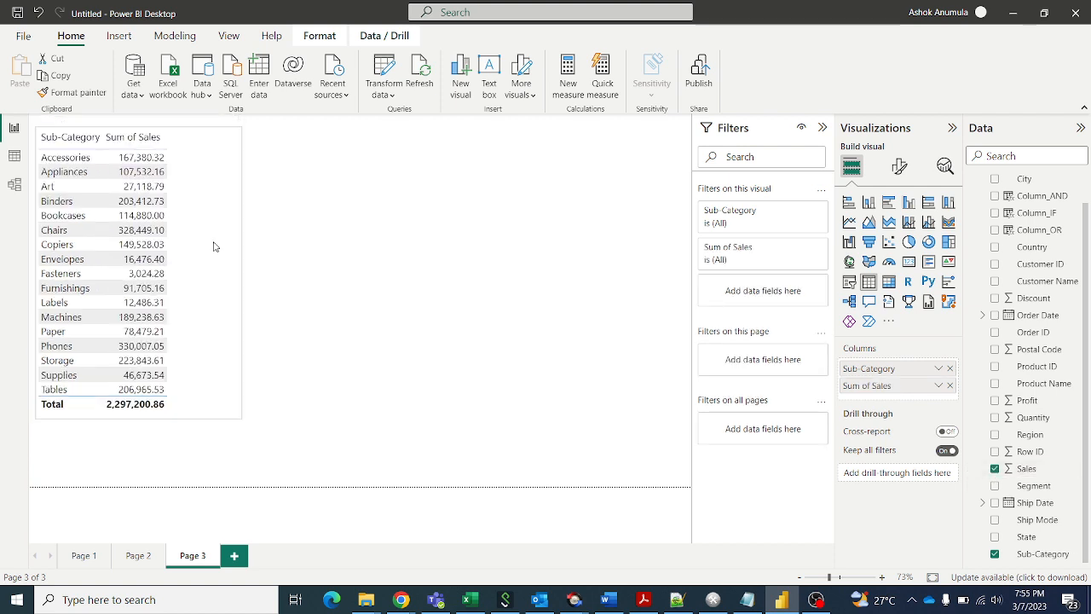
Create a new measure in the Orders table and name it Measure_TRUE.
left_click(174, 34)
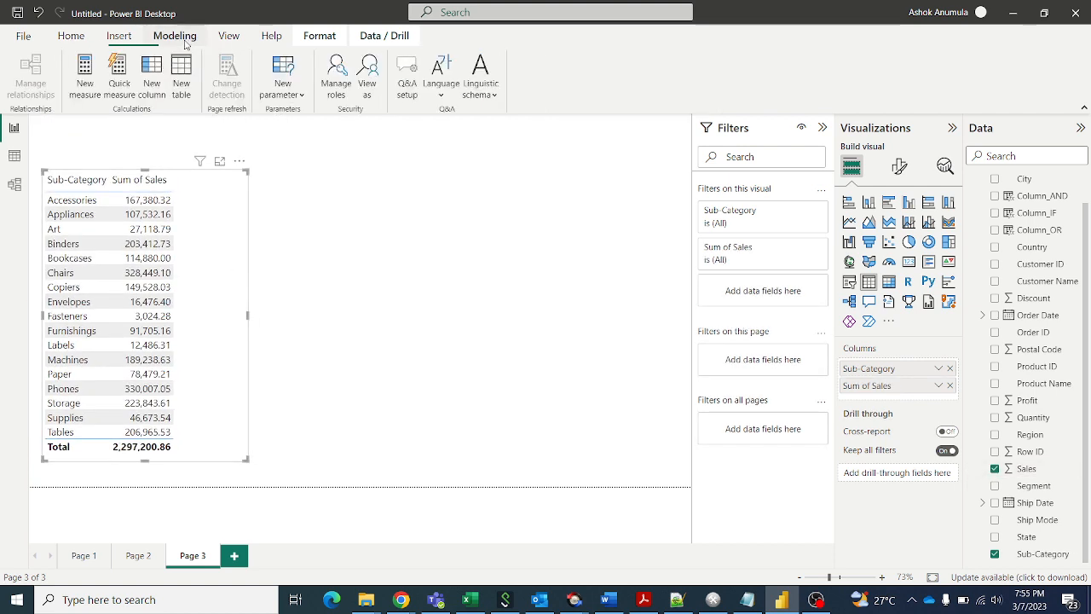
left_click(85, 73)
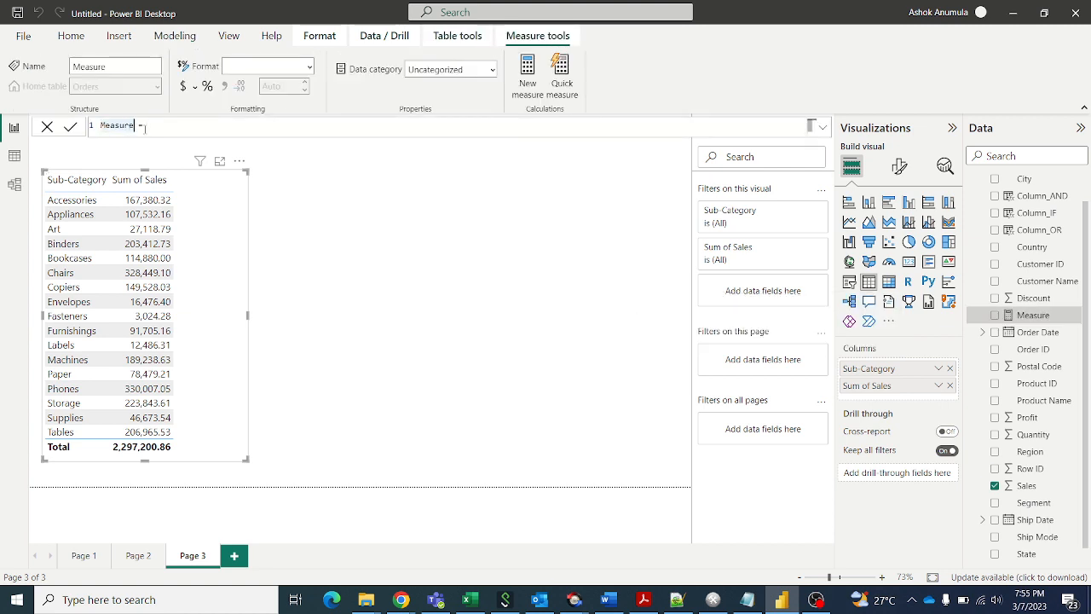
left_click(133, 126)
type("_TRUE = ")
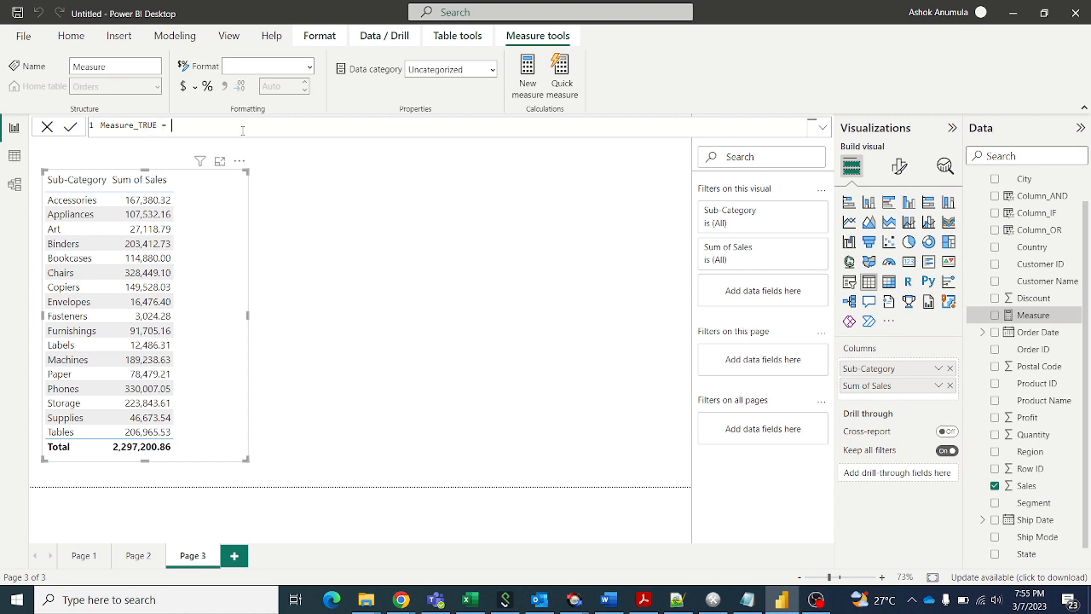
Define Measure_TRUE as IF(sum(Orders[Sales])<20000, TRUE(), FALSE()) and commit the formula.
type("IF")
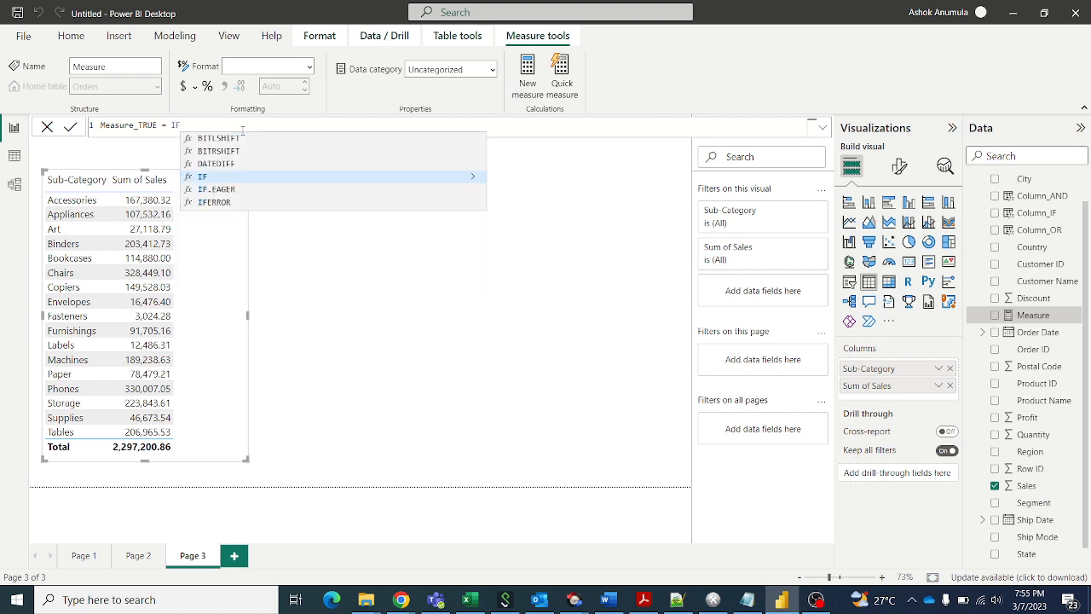
type("(")
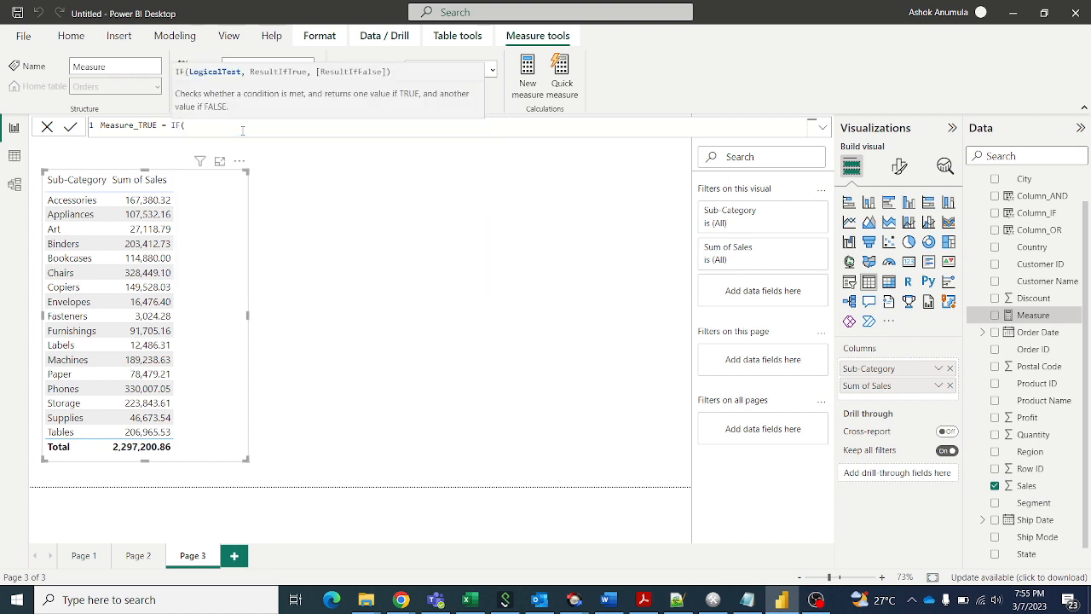
type("sum")
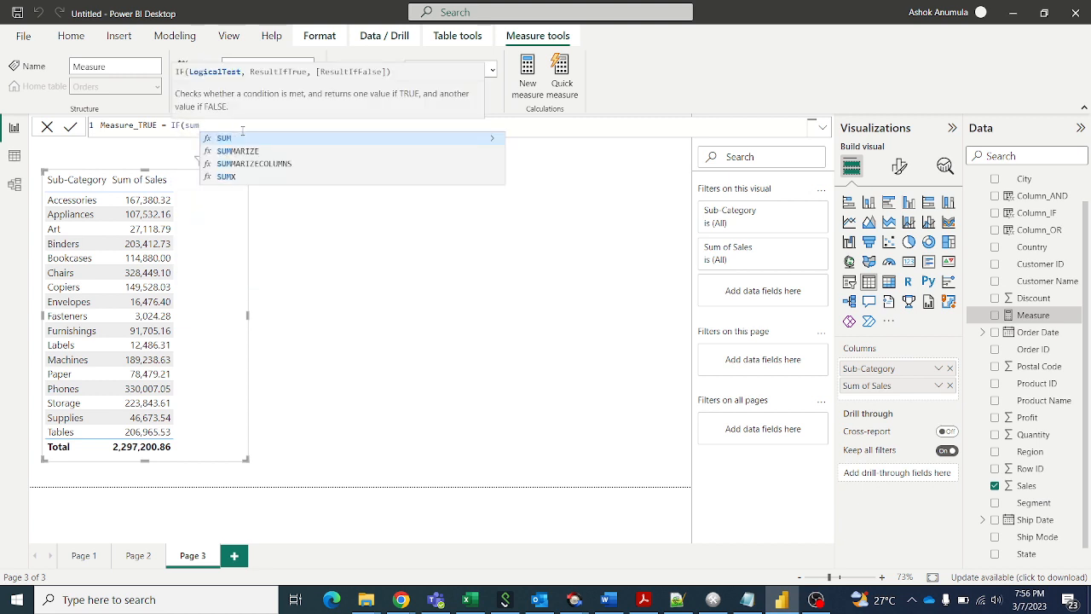
type("(sale")
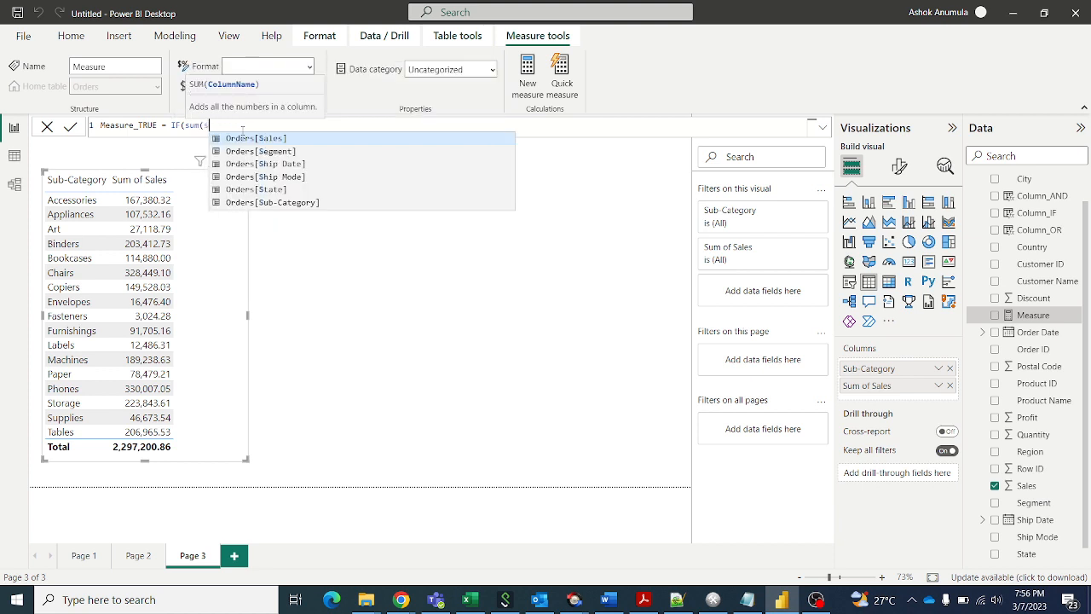
left_click(271, 140)
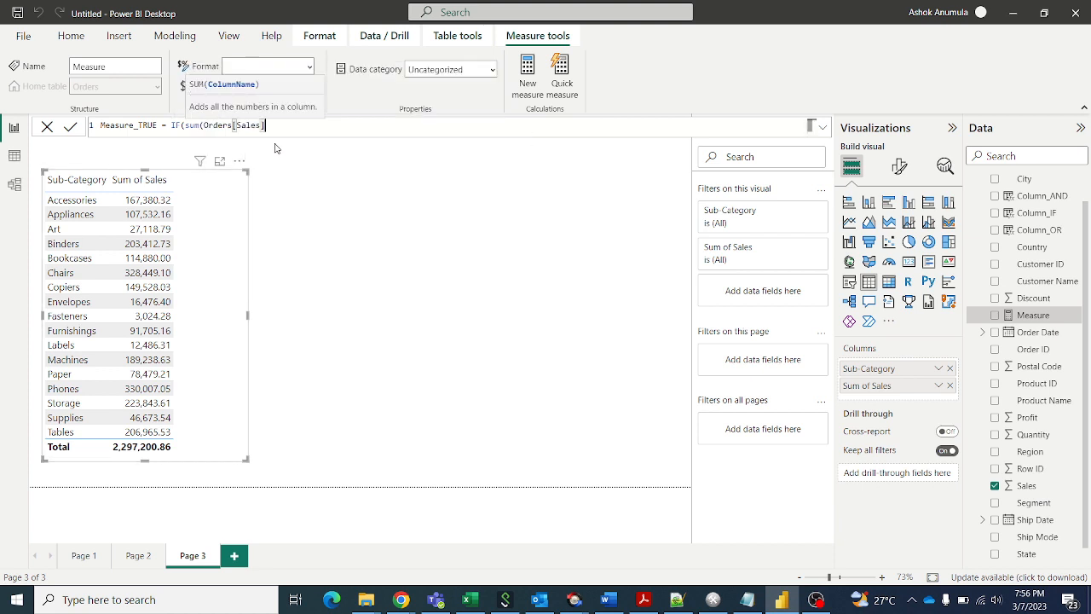
type(")")
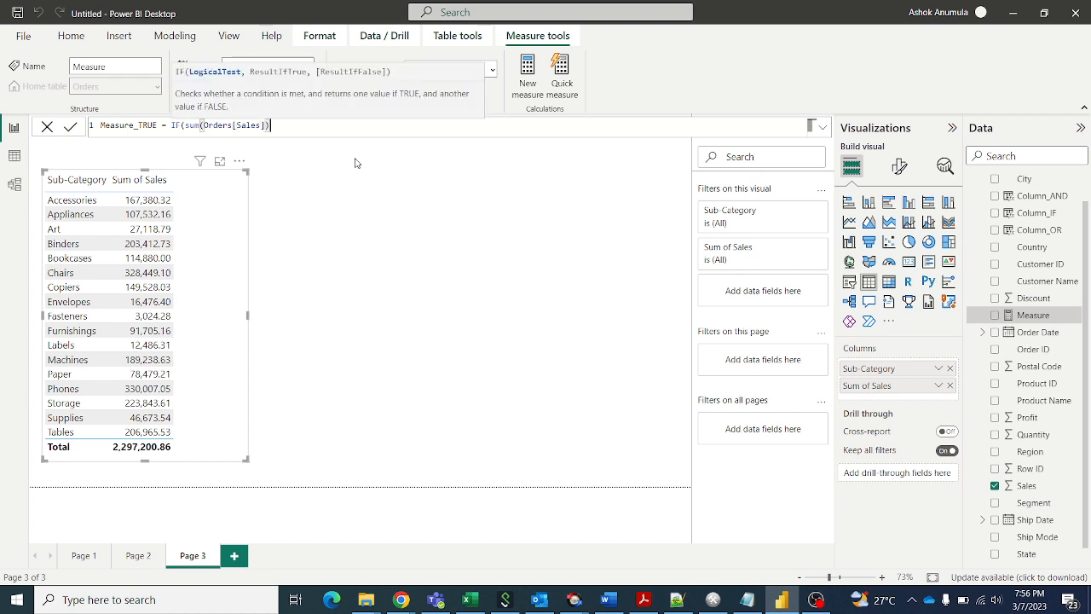
type("<20000,")
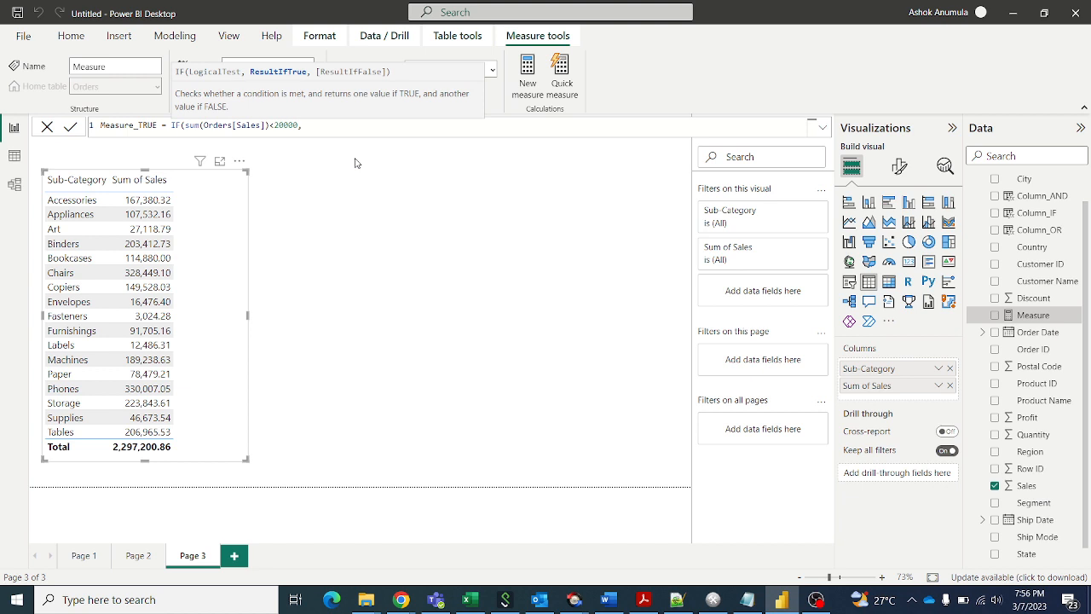
type(" TRUE")
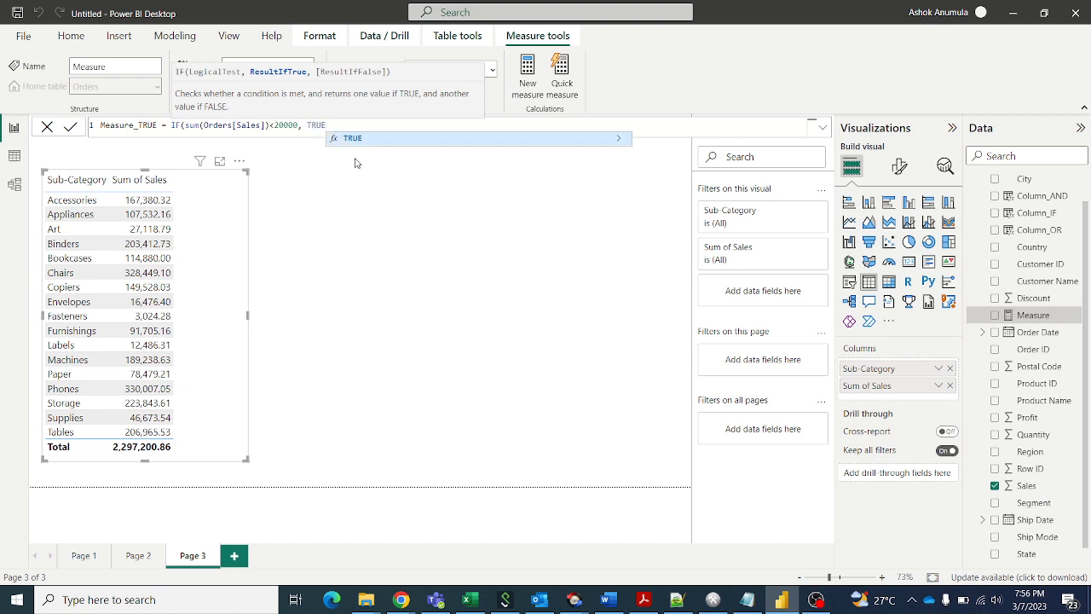
type("(), ")
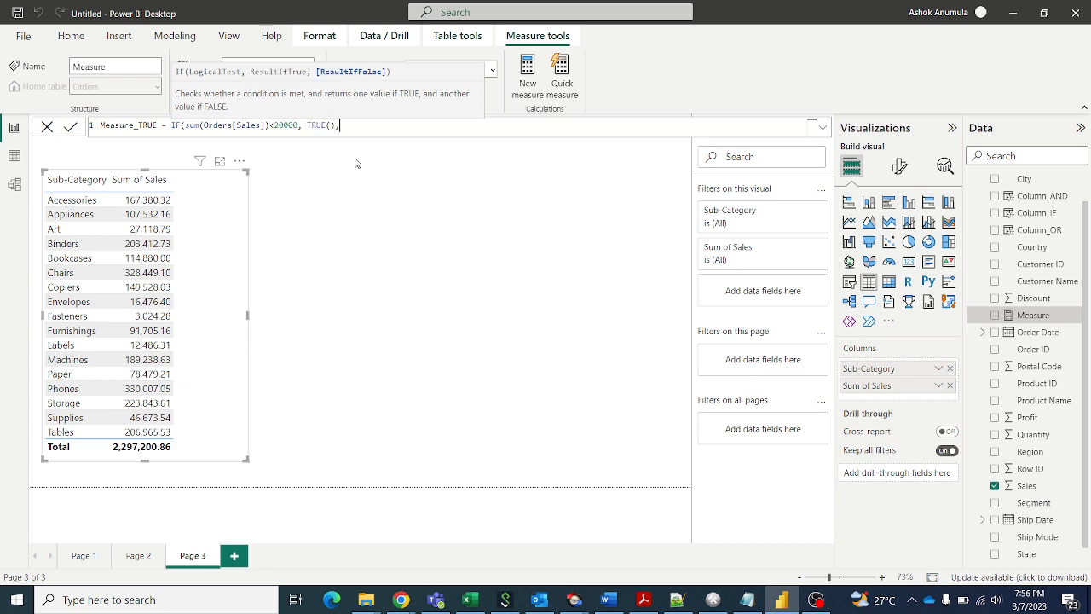
type("FALSE())")
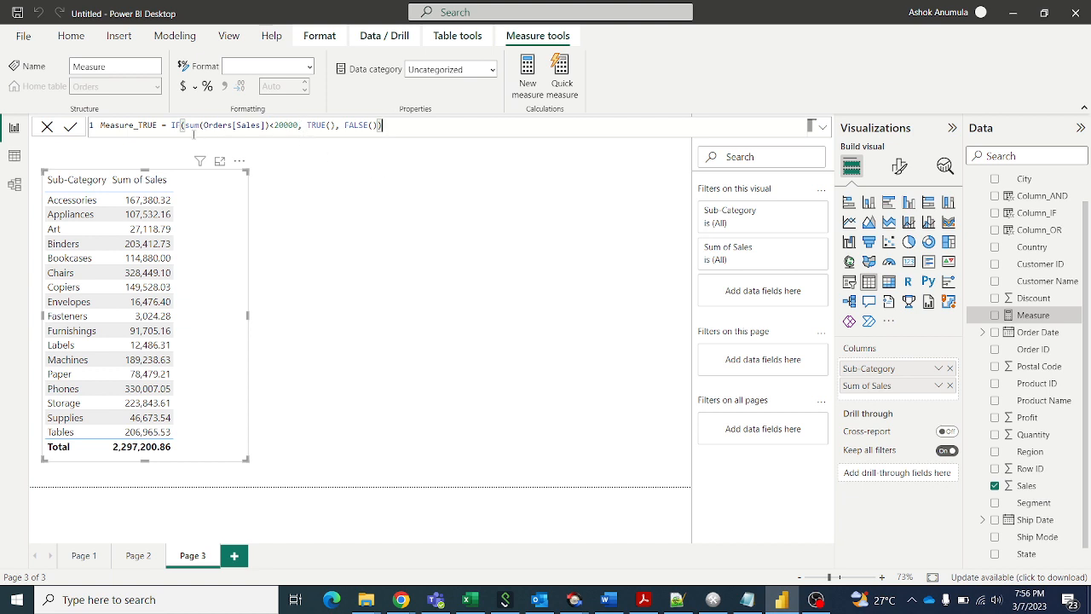
left_click_drag(183, 125, 384, 125)
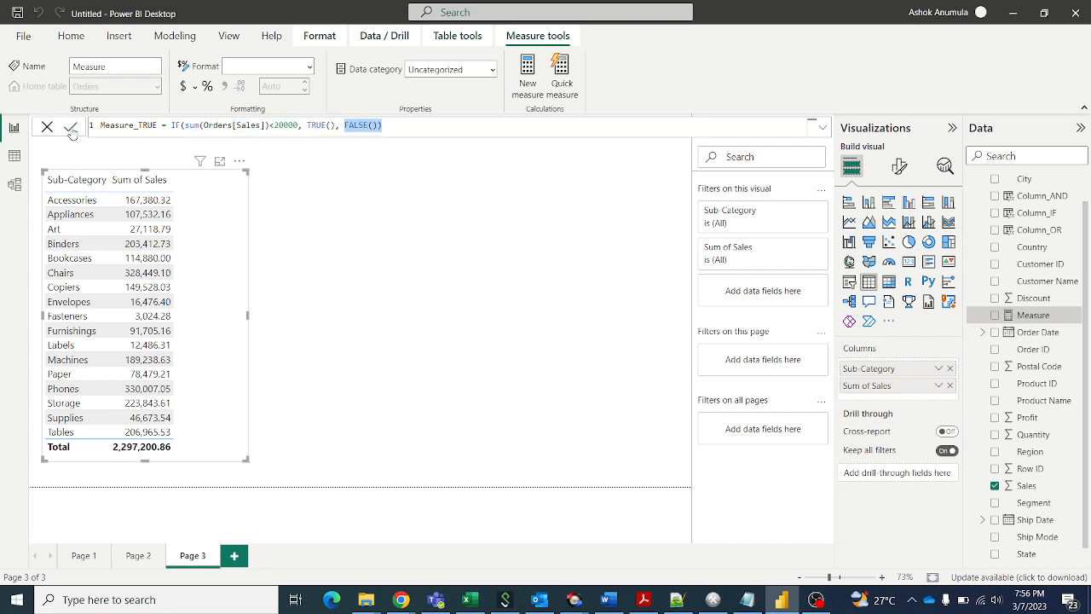
left_click(71, 127)
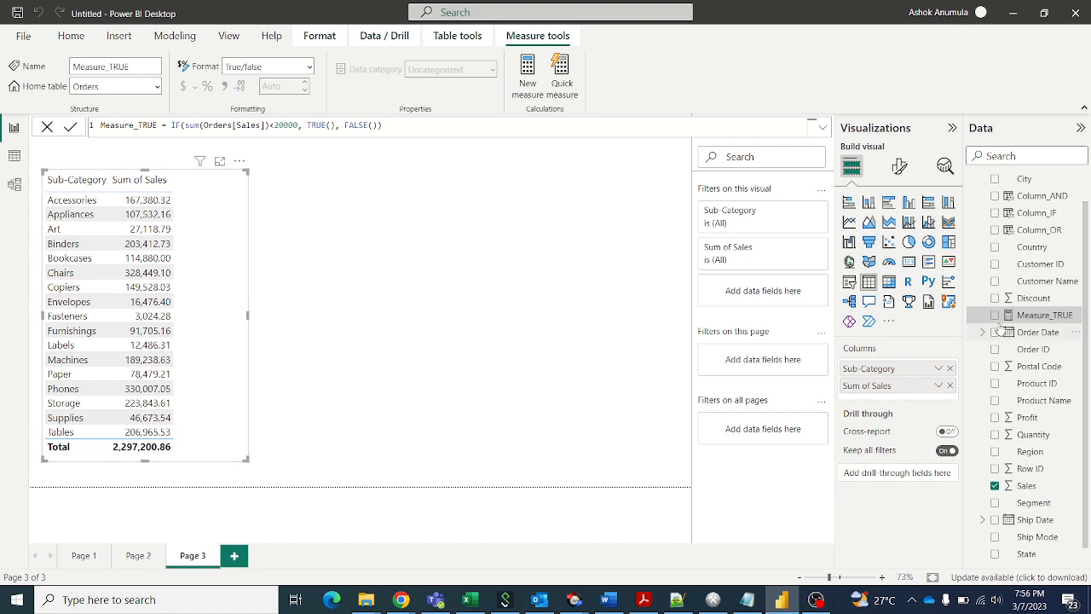
Add Measure_TRUE to the enlarged sub-category table, mark sales values from Accessories through Labels for comparison, and clear the markings.
left_click(994, 316)
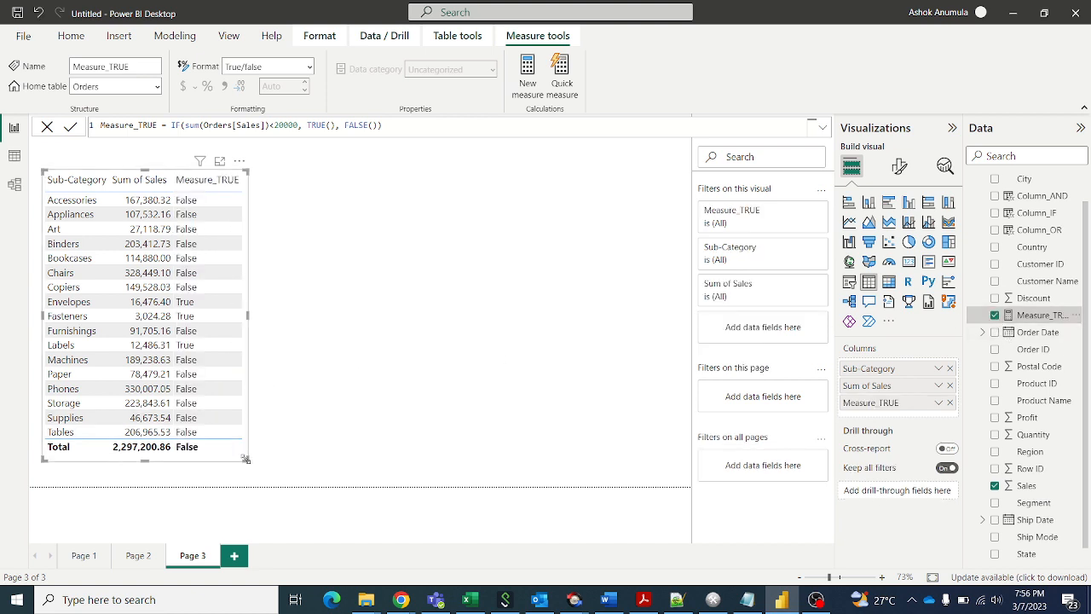
left_click_drag(247, 459, 278, 478)
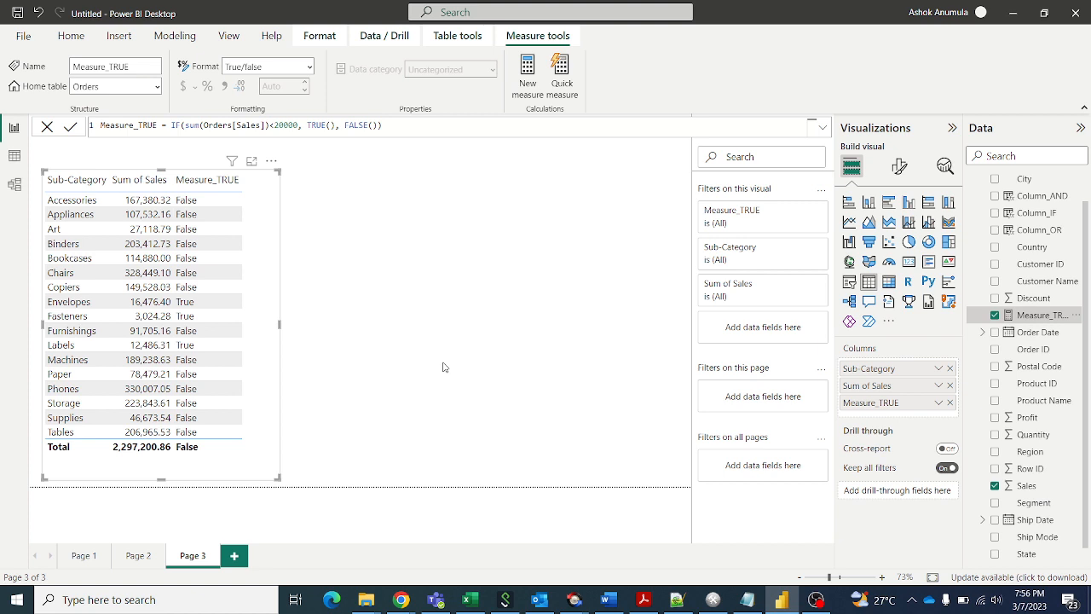
mouse_move(119, 194)
left_mouse_down()
mouse_move(152, 207)
mouse_move(162, 244)
mouse_move(174, 294)
mouse_move(145, 303)
mouse_move(175, 322)
mouse_move(159, 352)
mouse_move(202, 352)
left_mouse_up()
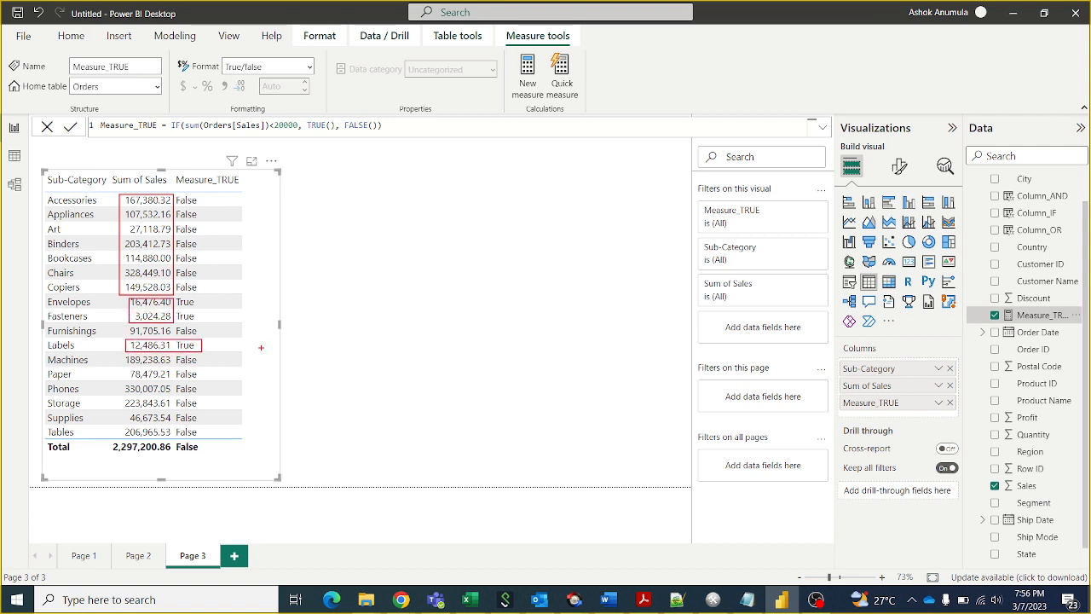
key("Escape")
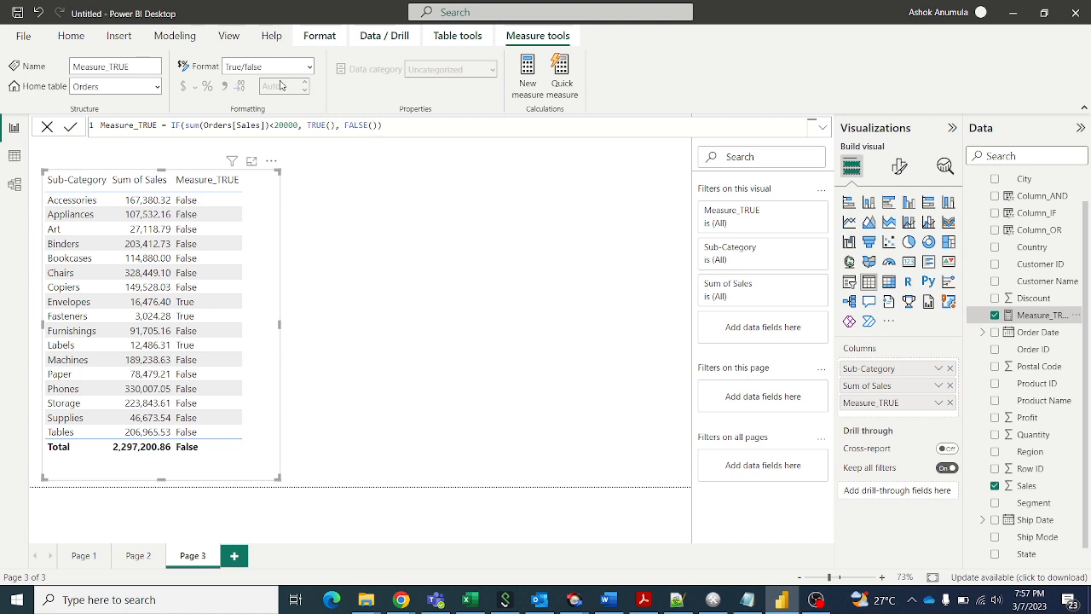
Create a new measure in the Orders table with the formula Measure_NOT = NOT([Measure_TRUE]).
left_click(169, 38)
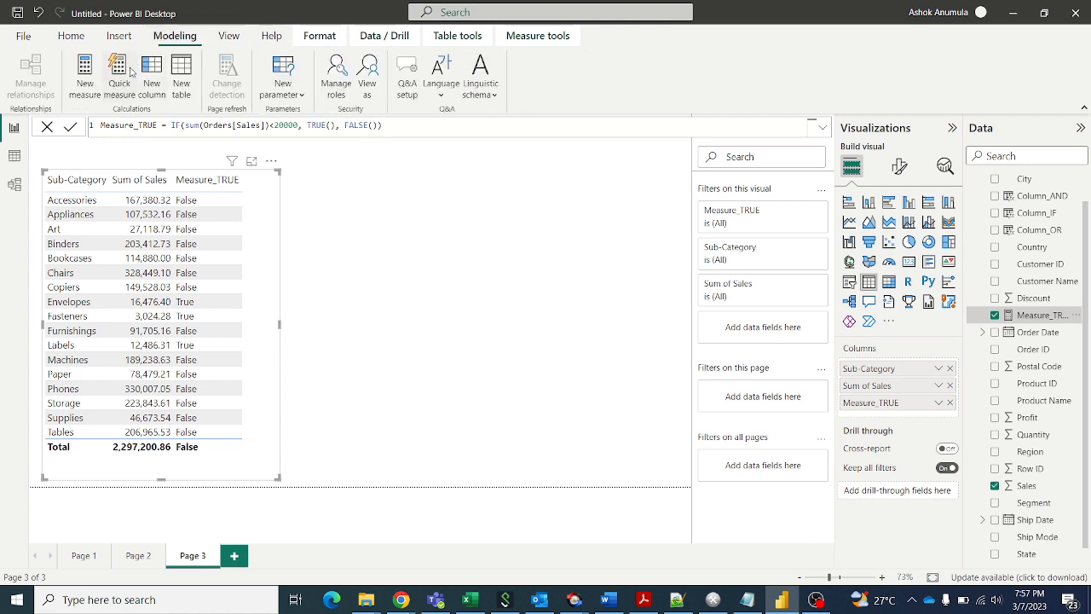
left_click(101, 81)
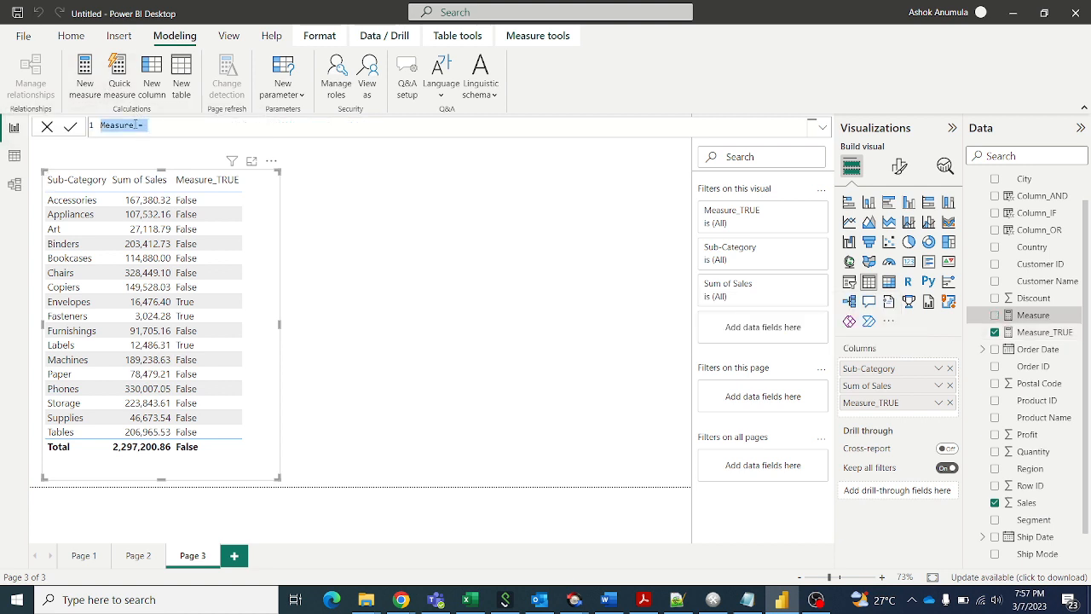
left_click(151, 134)
key("Left")
key("Left")
key("Left")
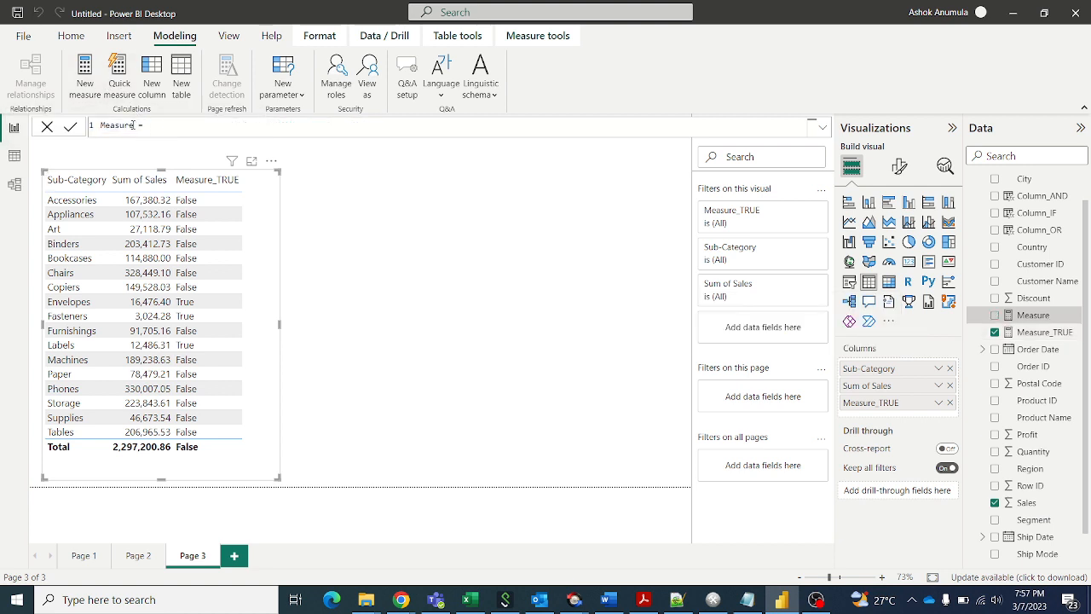
type("_NOT = NOT")
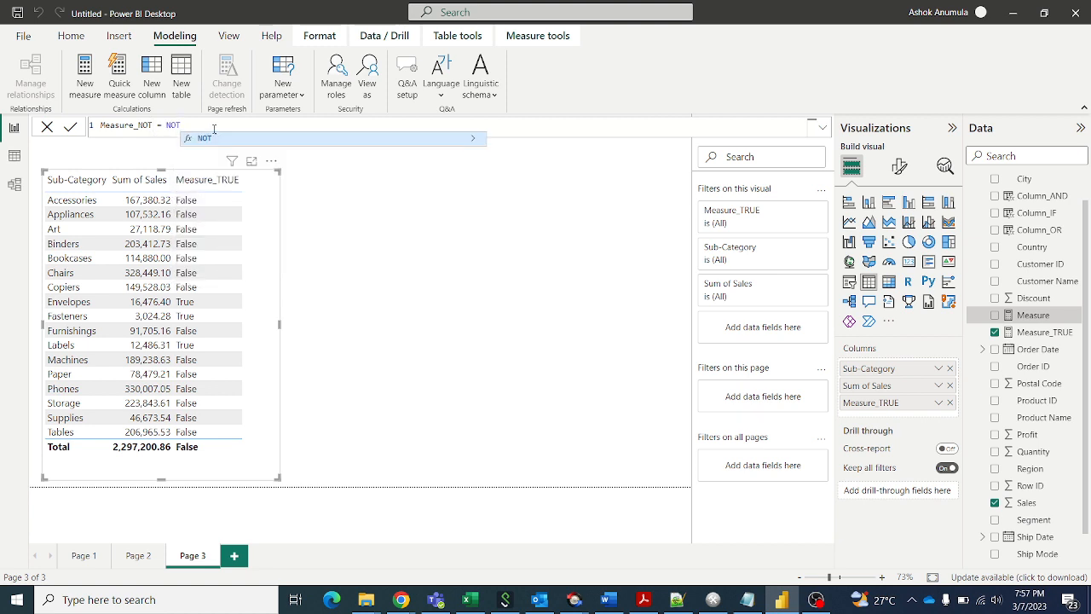
type("(")
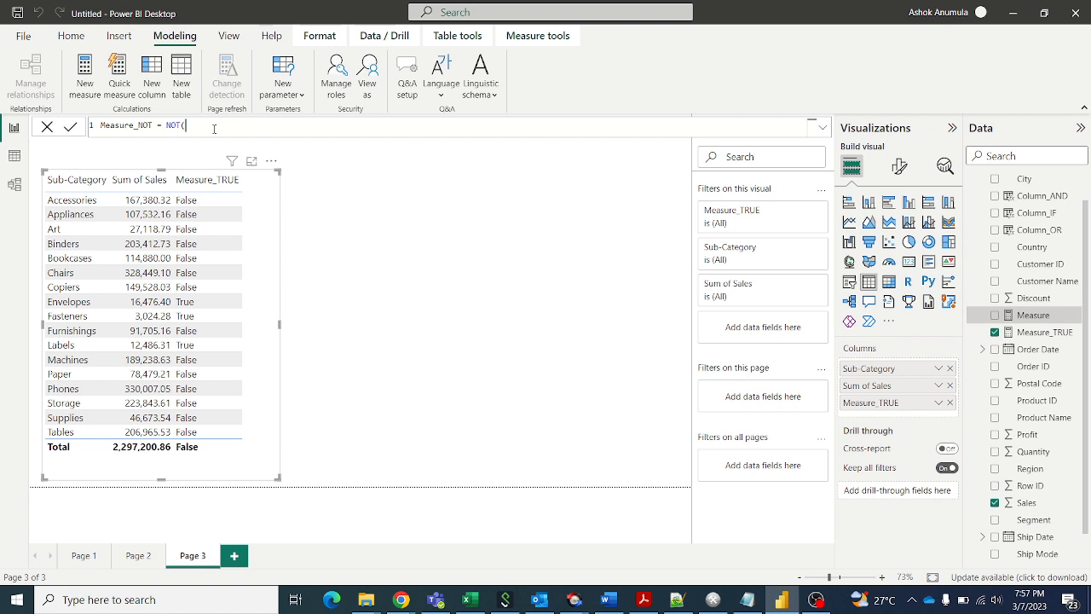
type("true")
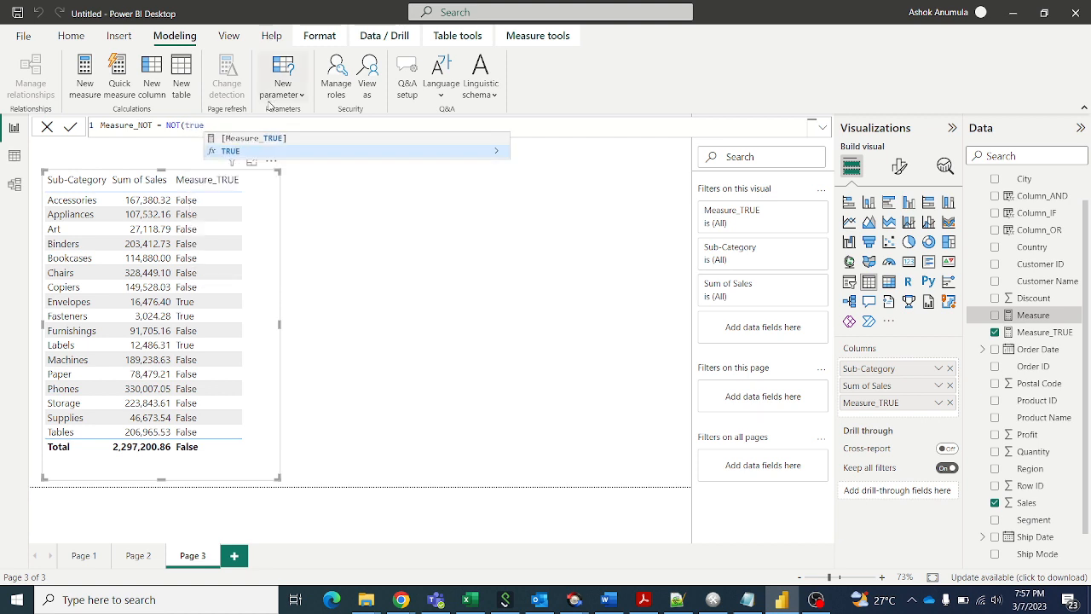
left_click(257, 139)
type(")")
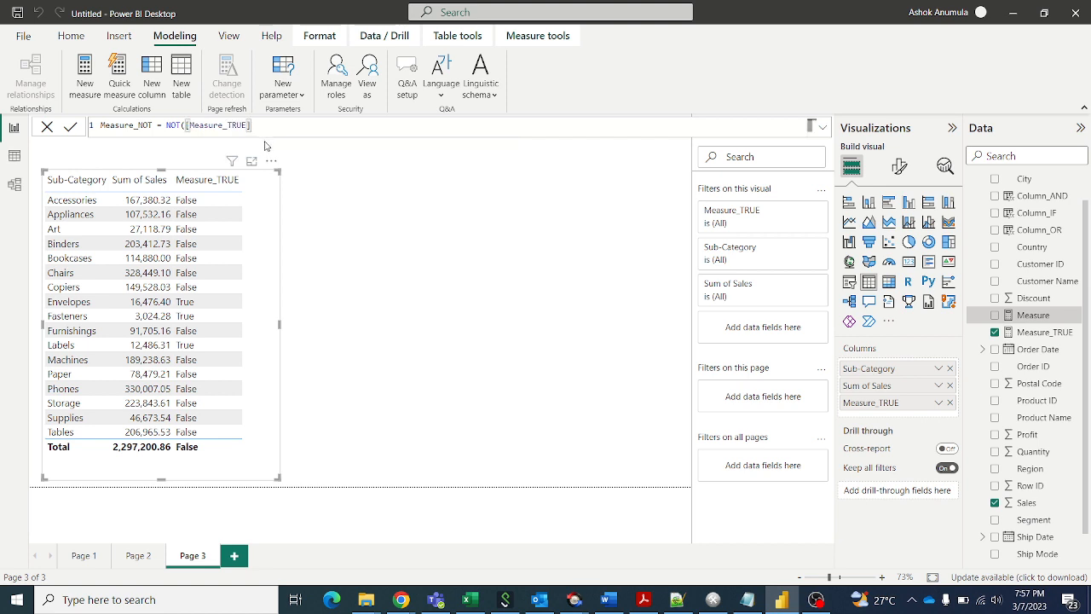
type(")")
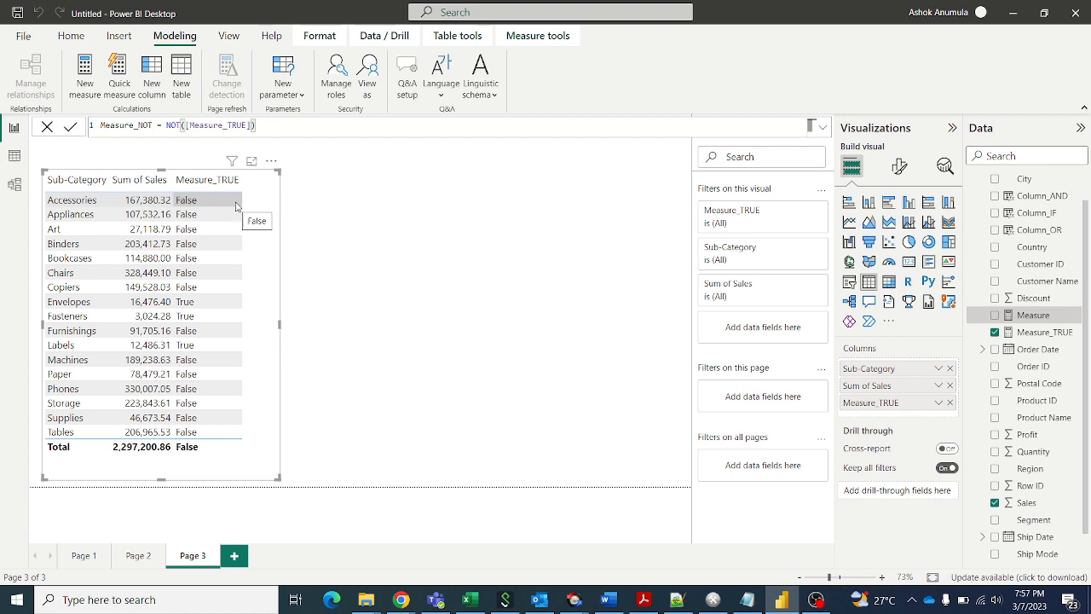
Widen the sub-category table visual and add Measure_NOT as its last column.
left_click_drag(280, 323, 327, 324)
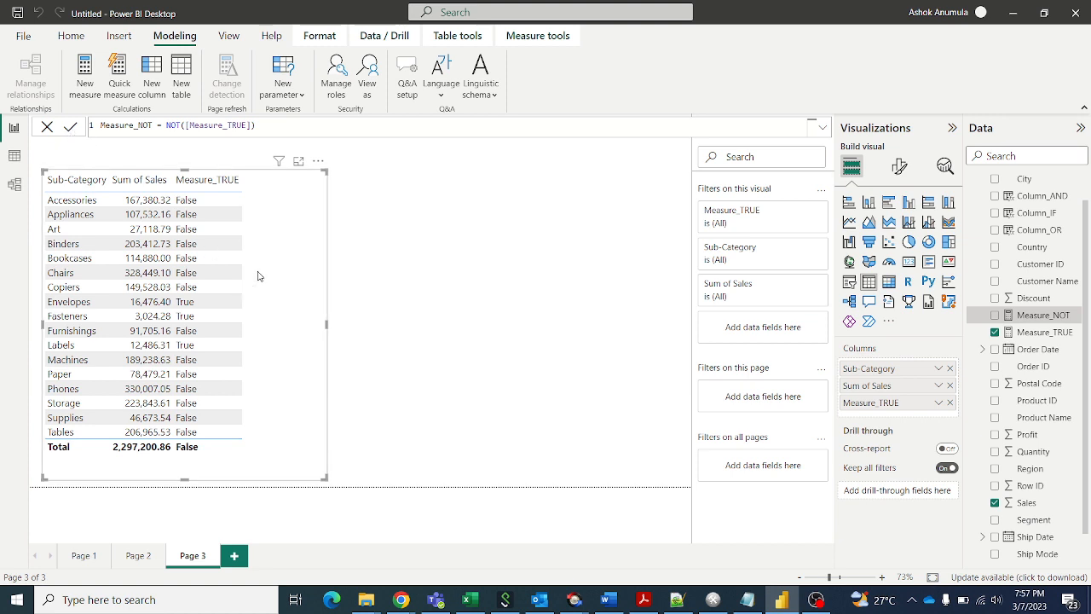
left_click(995, 315)
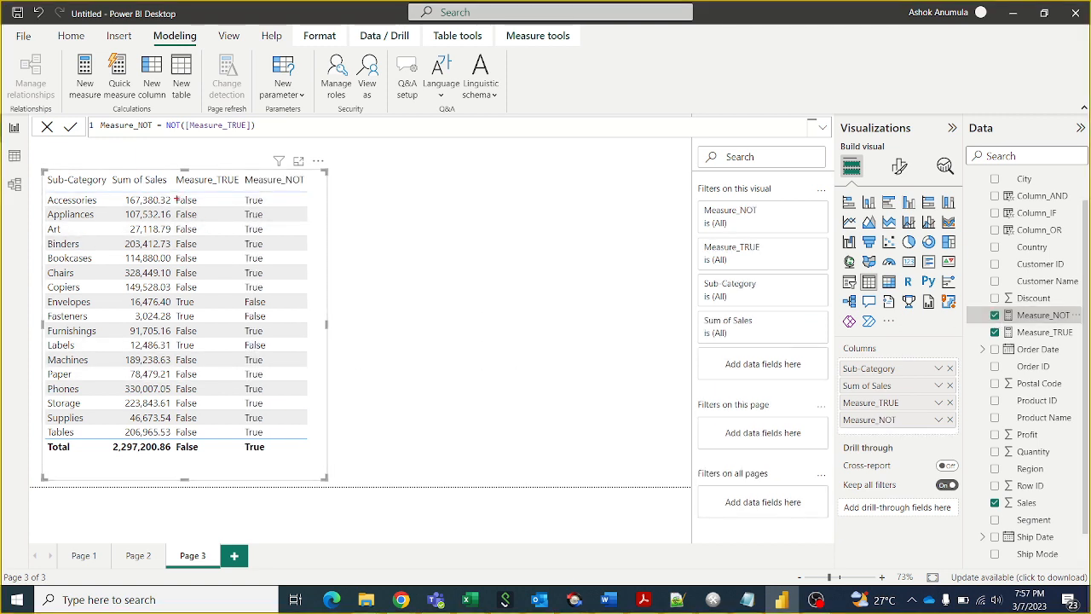
Mark the Measure_TRUE and Measure_NOT values for Accessories–Copiers, Envelopes–Fasteners and Machines–Tables to compare them, and clear the markings.
left_click_drag(177, 198, 280, 295)
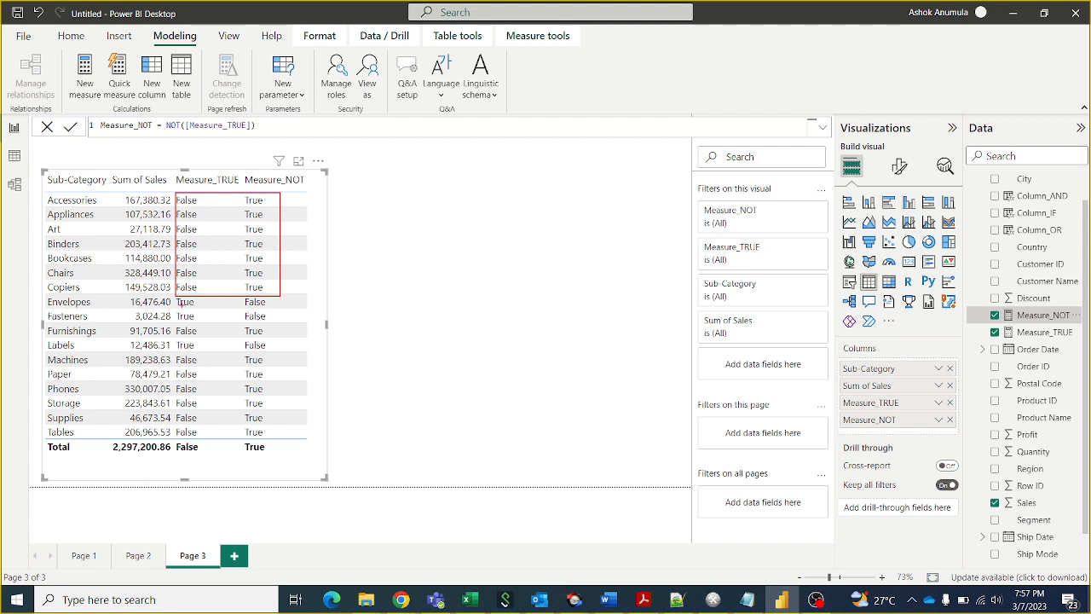
left_click_drag(173, 299, 283, 324)
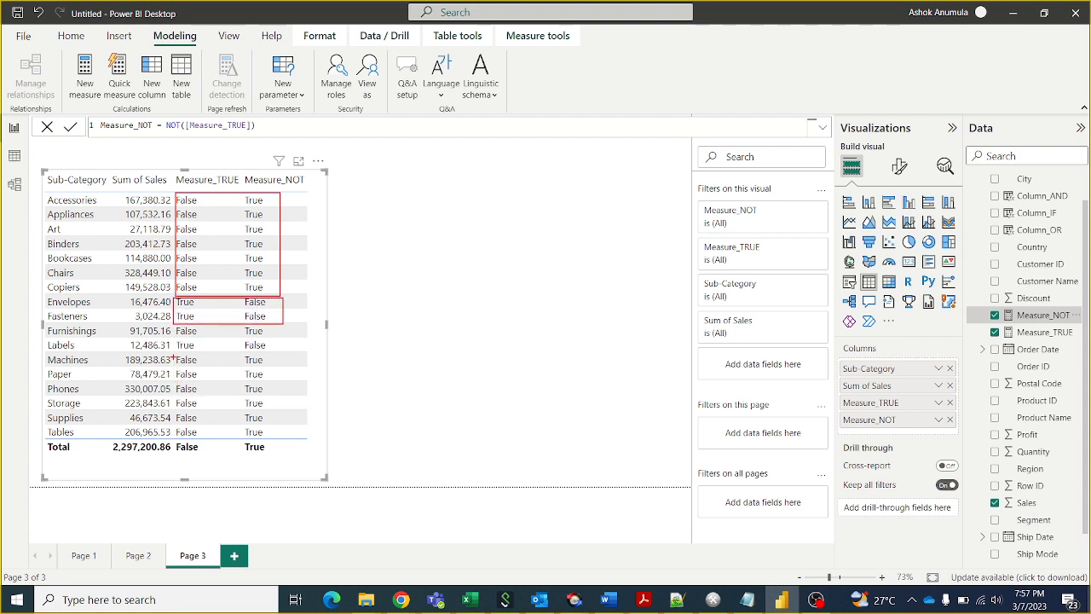
mouse_move(174, 357)
left_mouse_down()
mouse_move(275, 426)
mouse_move(276, 440)
left_mouse_up()
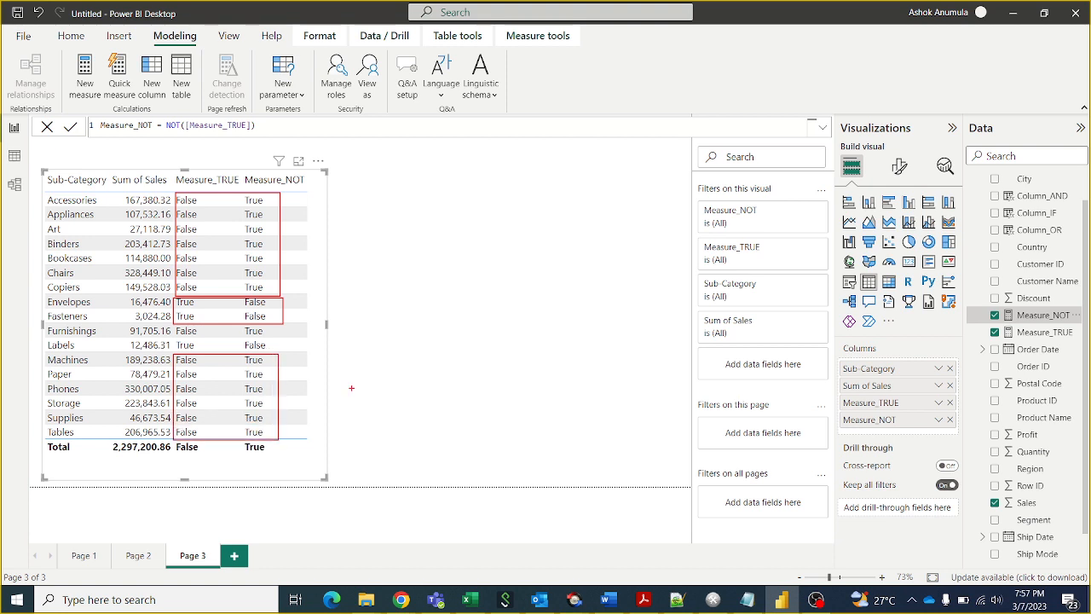
key("Escape")
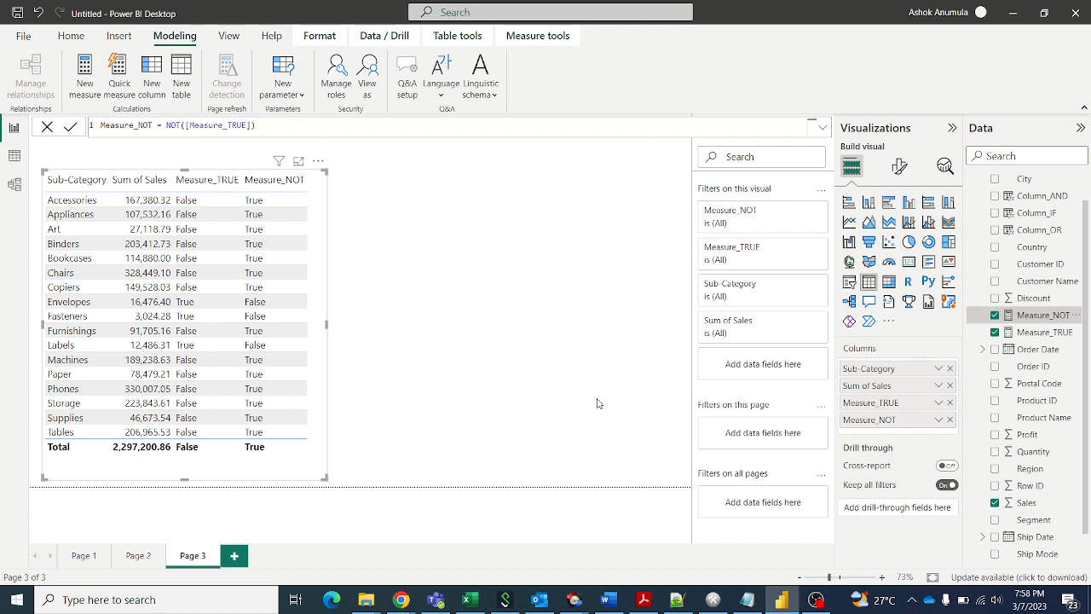
Start a screen snip over the report page.
mouse_move(650, 592)
key("super+shift+s")
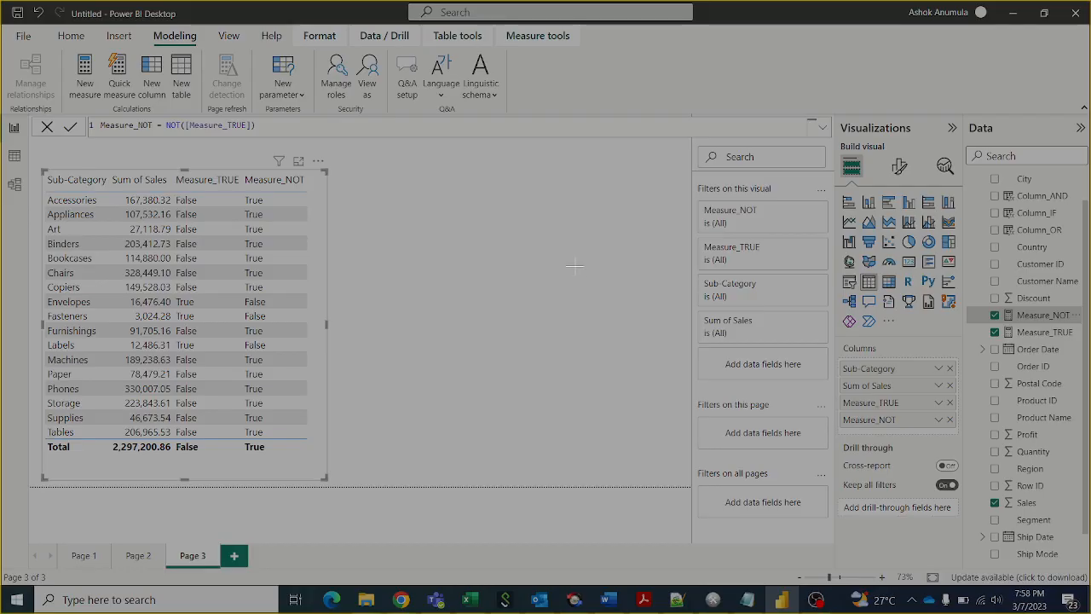